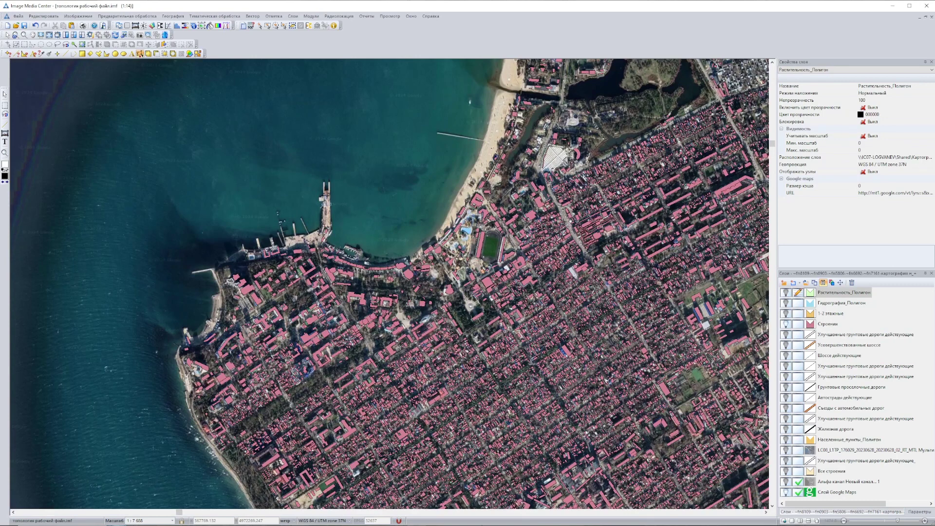
Run a topology check on the Строения layer for self-intersecting polygons, marking them with a red circle marker of size 7.
{"action": "scroll", "coordinate": [605, 379], "scroll_direction": "up", "scroll_amount": 1}
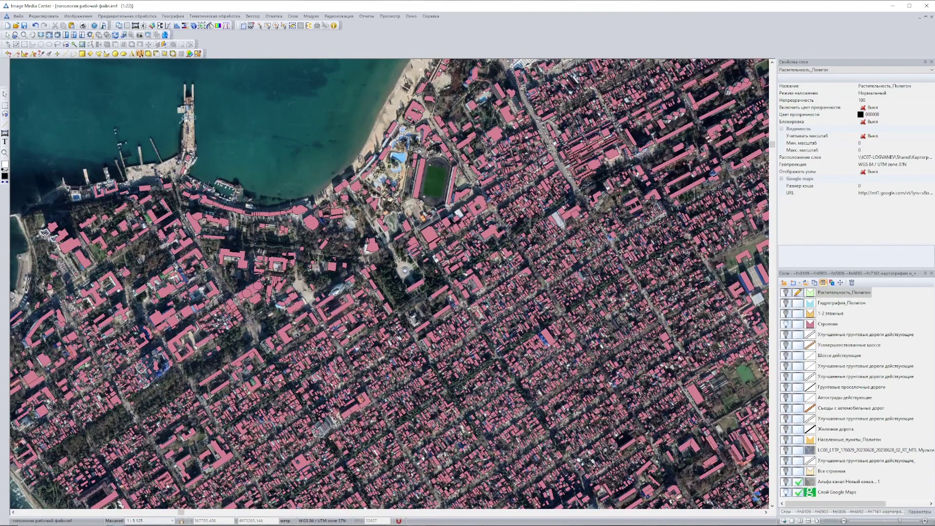
{"action": "left_click", "coordinate": [798, 324]}
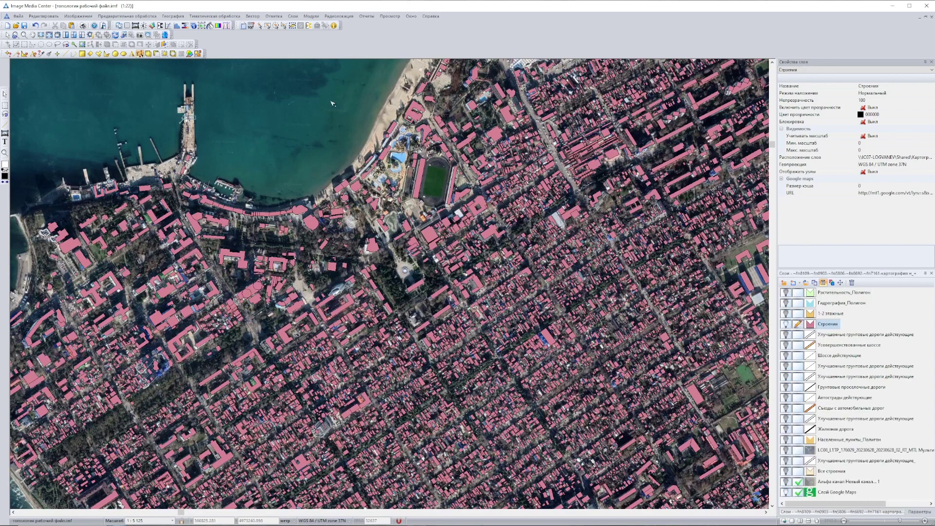
{"action": "left_click", "coordinate": [252, 16]}
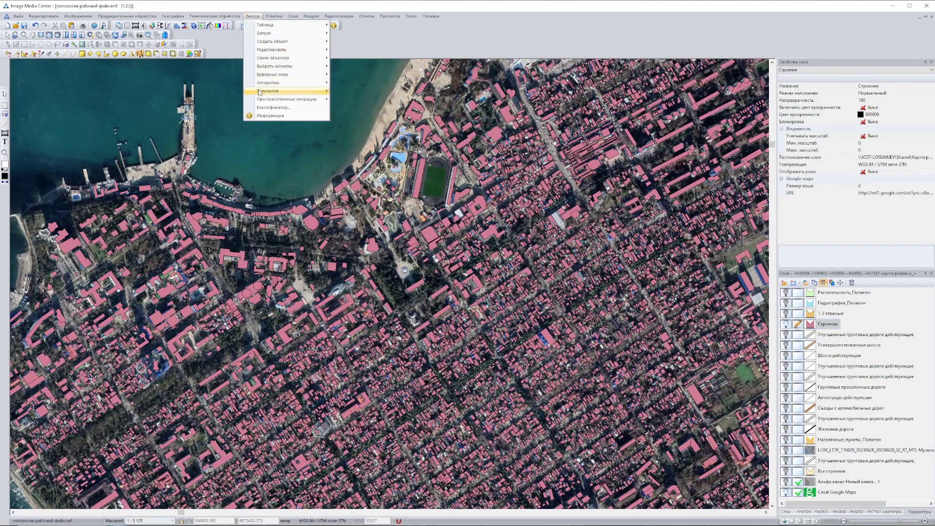
{"action": "mouse_move", "coordinate": [260, 92]}
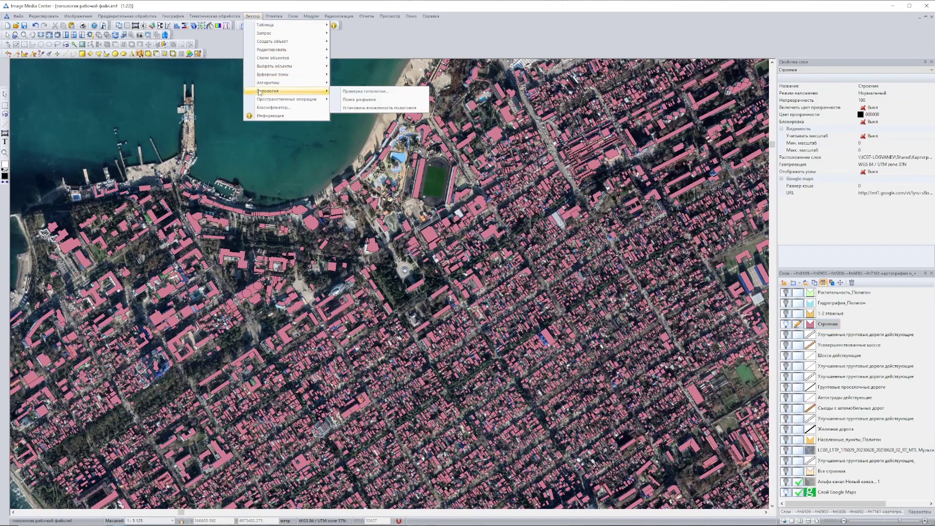
{"action": "left_click", "coordinate": [368, 92]}
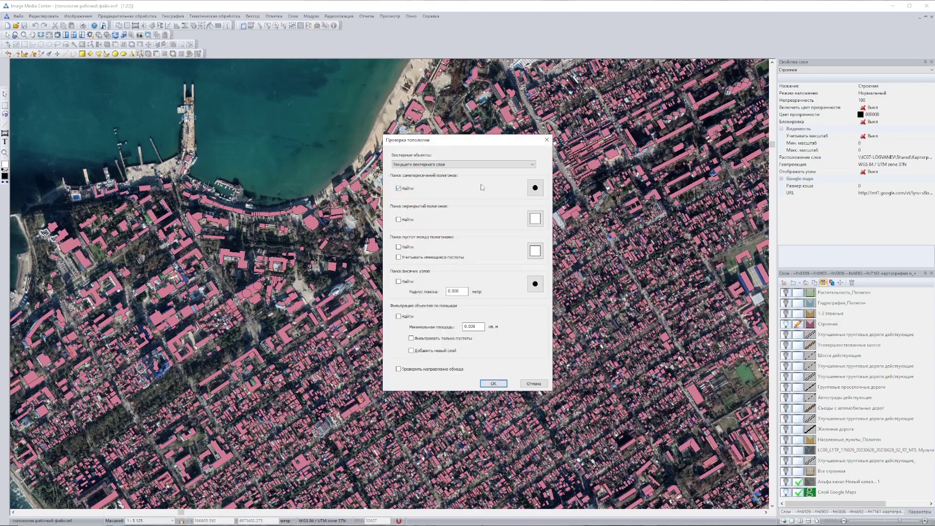
{"action": "left_click", "coordinate": [536, 189]}
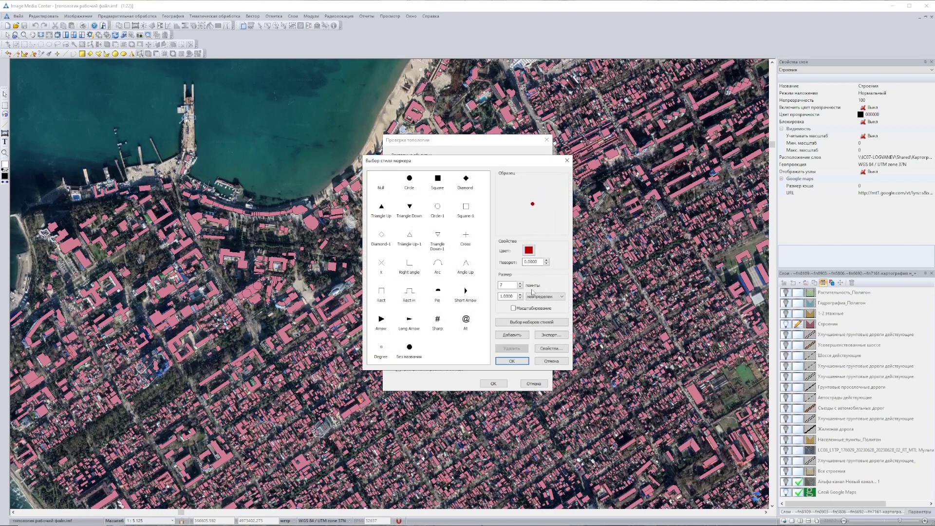
{"action": "left_click", "coordinate": [512, 361]}
{"action": "left_click", "coordinate": [494, 384]}
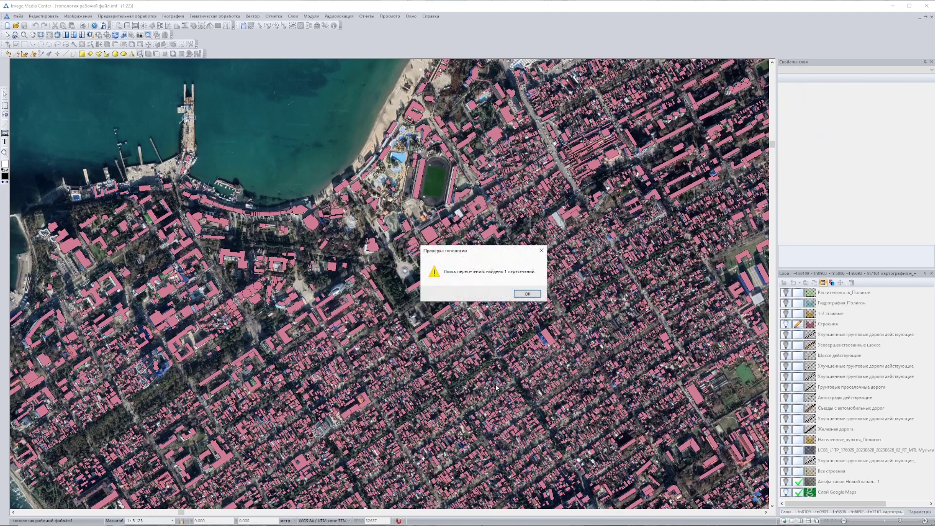
{"action": "left_click", "coordinate": [530, 295]}
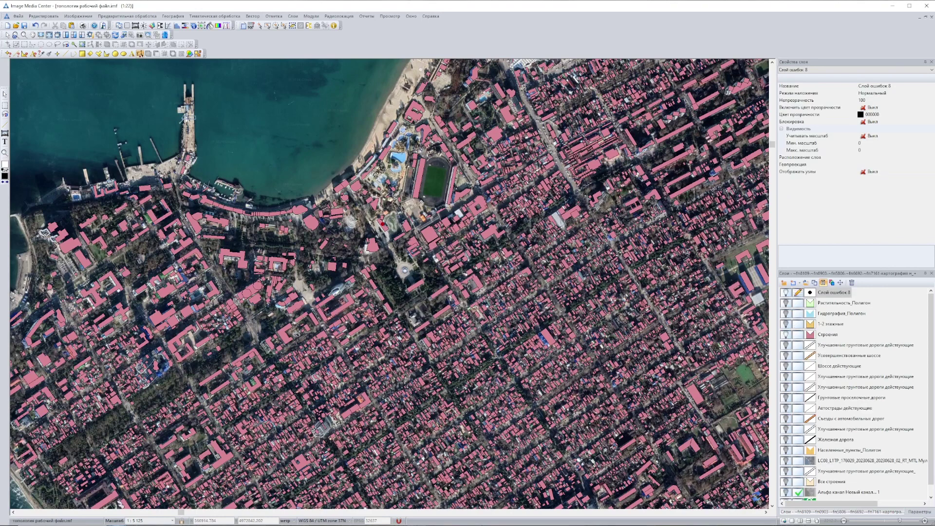
Hide the Слой Google Maps layer and examine the marked self-intersection on the building southwest of the stadium.
{"action": "scroll", "coordinate": [370, 223], "scroll_direction": "up", "scroll_amount": 1}
{"action": "scroll", "coordinate": [370, 223], "scroll_direction": "up", "scroll_amount": 1}
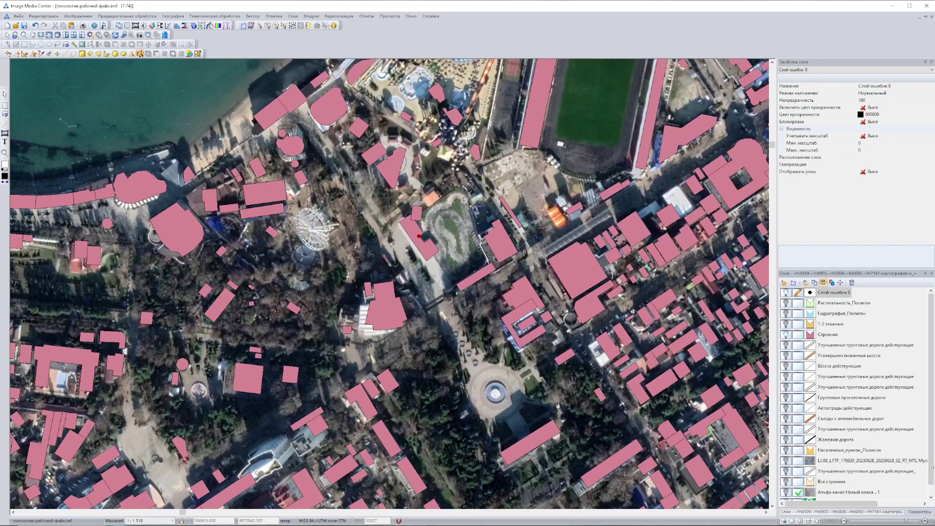
{"action": "left_click", "coordinate": [931, 497]}
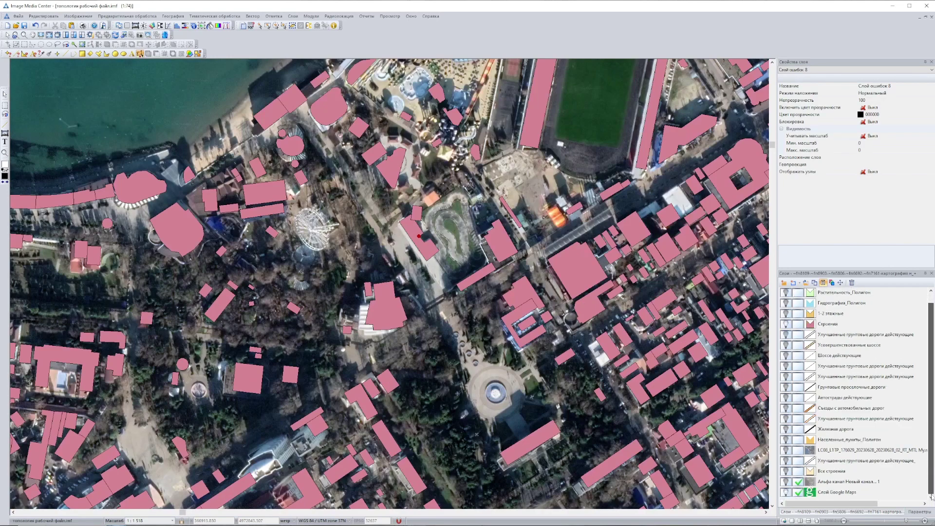
{"action": "left_click", "coordinate": [787, 493]}
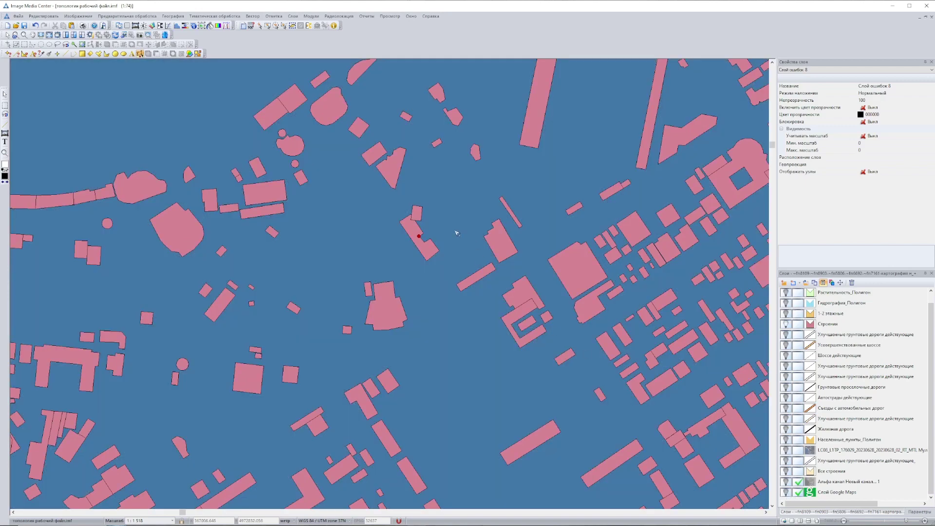
{"action": "scroll", "coordinate": [927, 344], "scroll_direction": "up", "scroll_amount": 1}
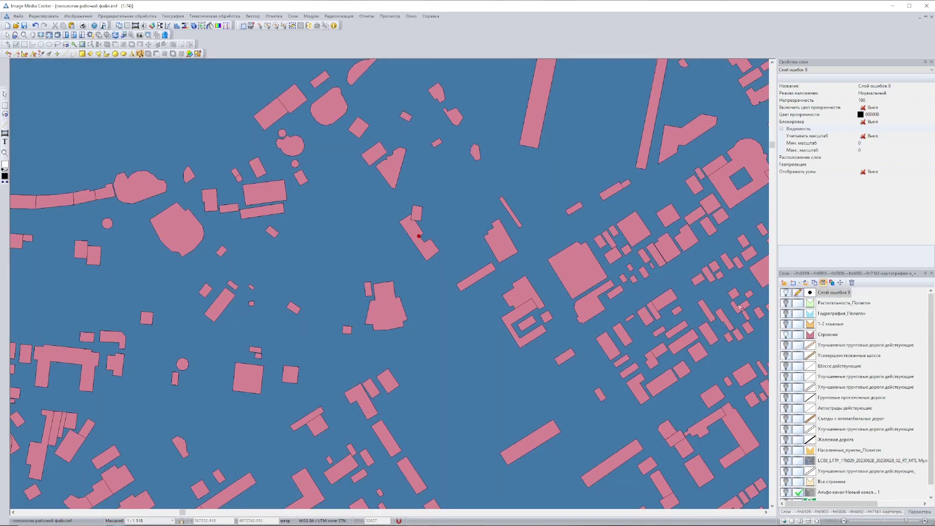
{"action": "scroll", "coordinate": [435, 232], "scroll_direction": "up", "scroll_amount": 5}
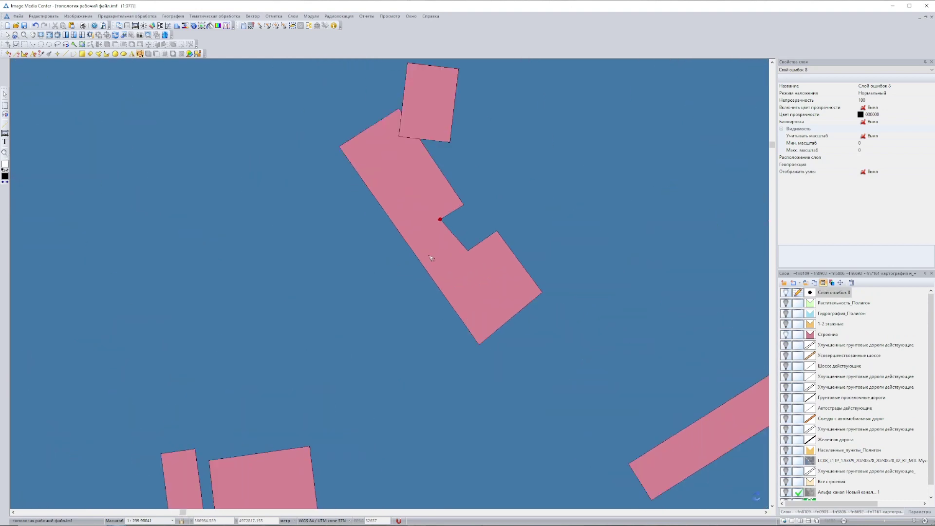
{"action": "scroll", "coordinate": [460, 218], "scroll_direction": "up", "scroll_amount": 4}
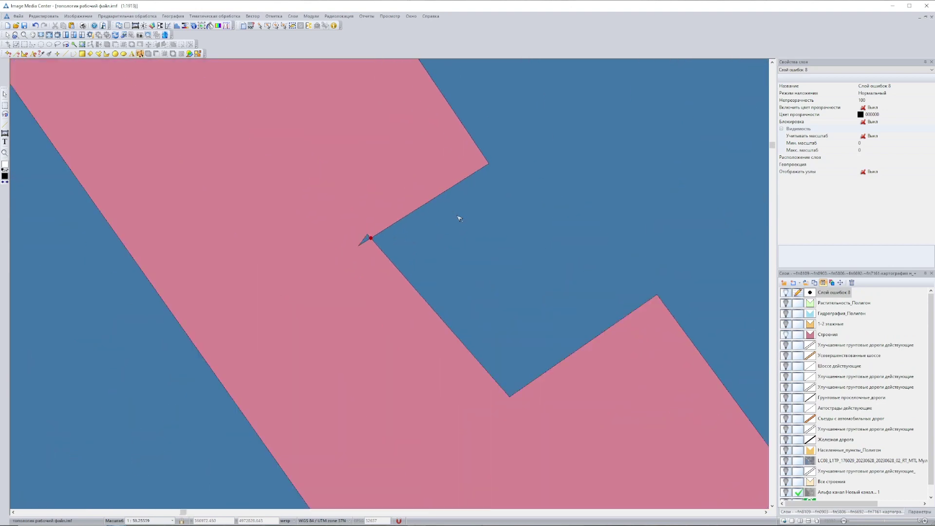
Show the Слой Google Maps layer again and return to an overview of the bay and town.
{"action": "scroll", "coordinate": [459, 219], "scroll_direction": "down", "scroll_amount": 9}
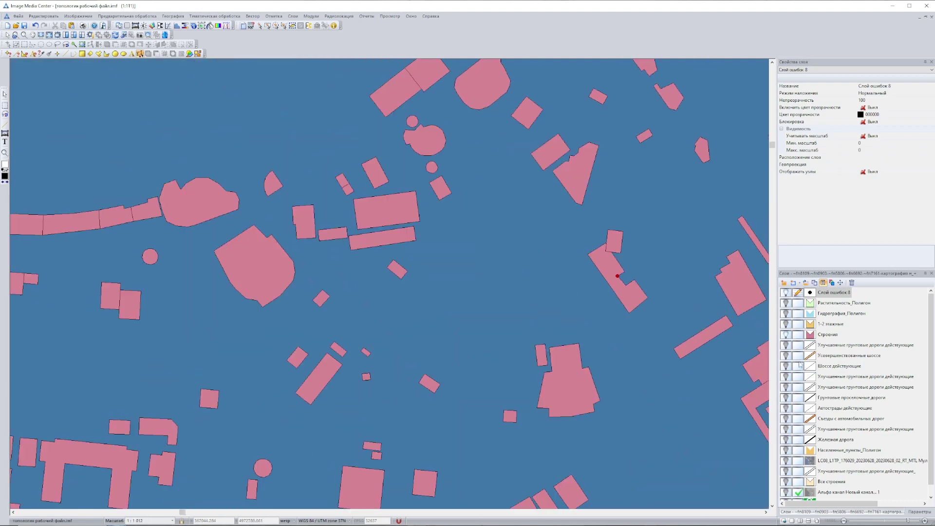
{"action": "scroll", "coordinate": [881, 472], "scroll_direction": "down", "scroll_amount": 1}
{"action": "scroll", "coordinate": [683, 275], "scroll_direction": "down", "scroll_amount": 3}
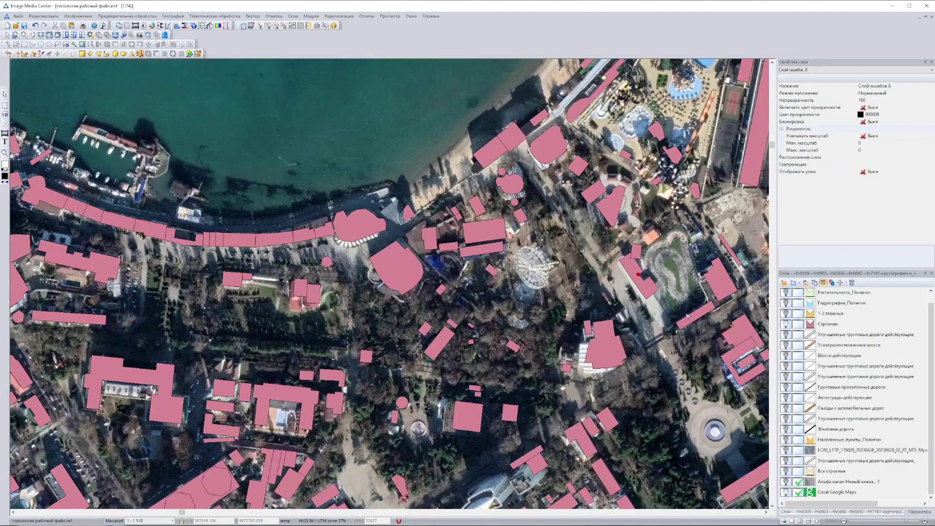
{"action": "scroll", "coordinate": [715, 385], "scroll_direction": "down", "scroll_amount": 2}
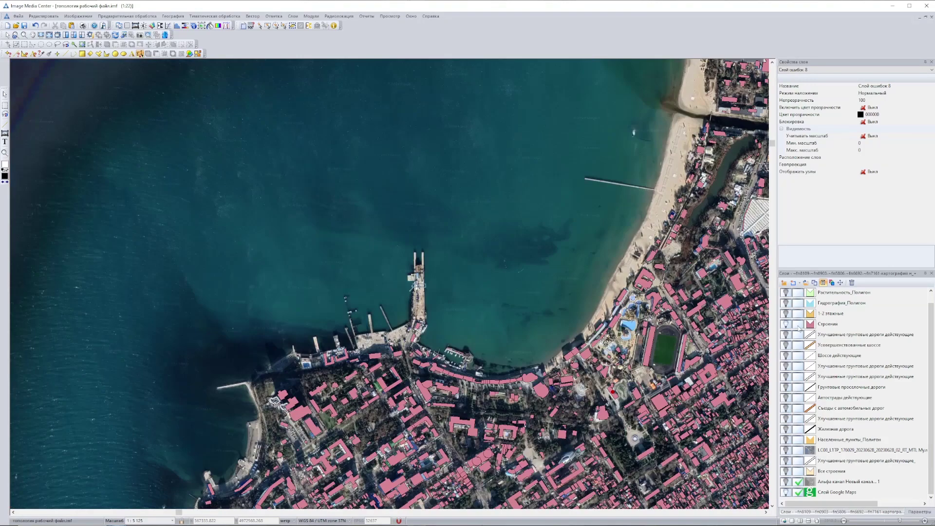
Run a topology check on the Строения layer for overlapping polygons, marking the overlaps with a red fill.
{"action": "left_click", "coordinate": [799, 326]}
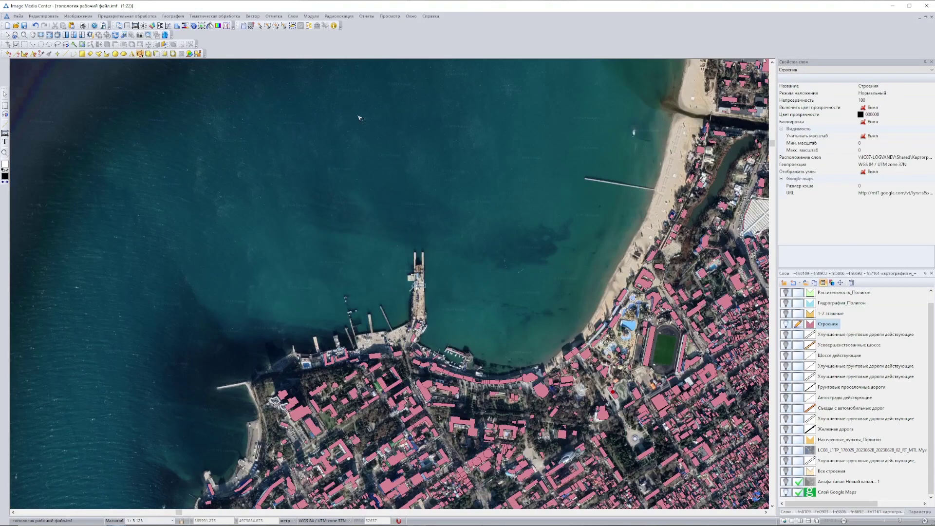
{"action": "left_click", "coordinate": [252, 16]}
{"action": "mouse_move", "coordinate": [291, 92]}
{"action": "left_click", "coordinate": [343, 93]}
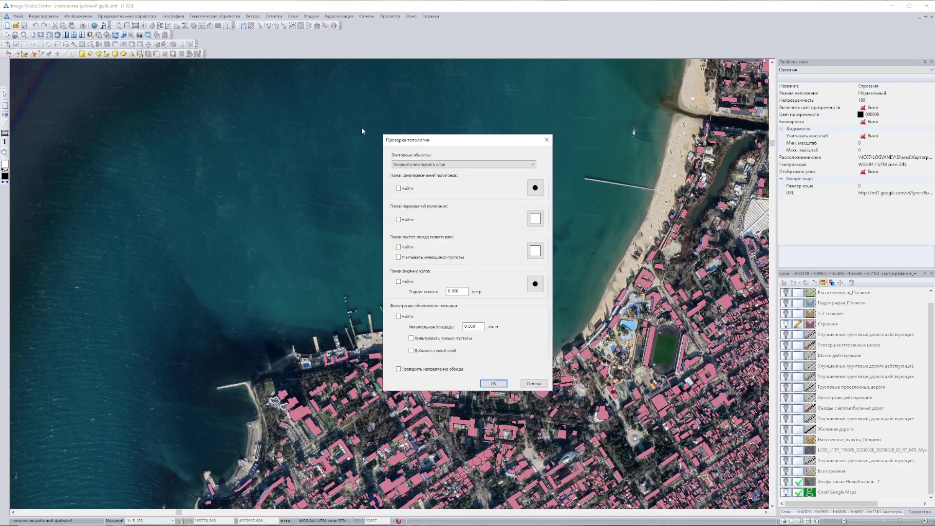
{"action": "left_click", "coordinate": [535, 218]}
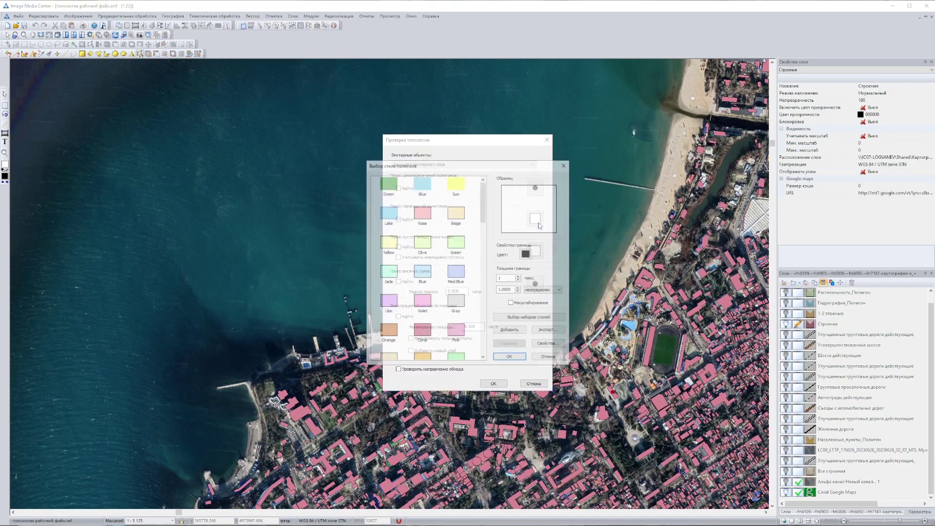
{"action": "left_click", "coordinate": [541, 345]}
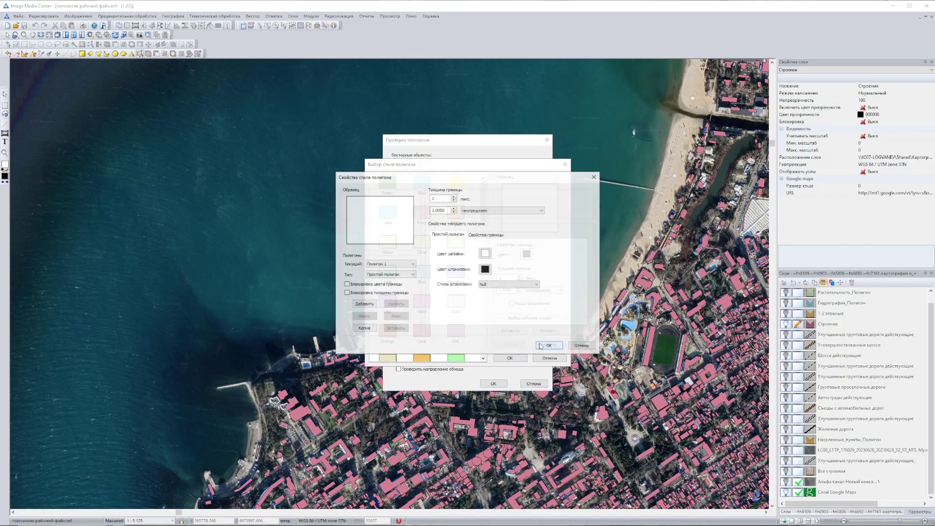
{"action": "left_click", "coordinate": [485, 252]}
{"action": "left_click", "coordinate": [476, 212]}
{"action": "left_click", "coordinate": [479, 326]}
{"action": "left_click", "coordinate": [549, 346]}
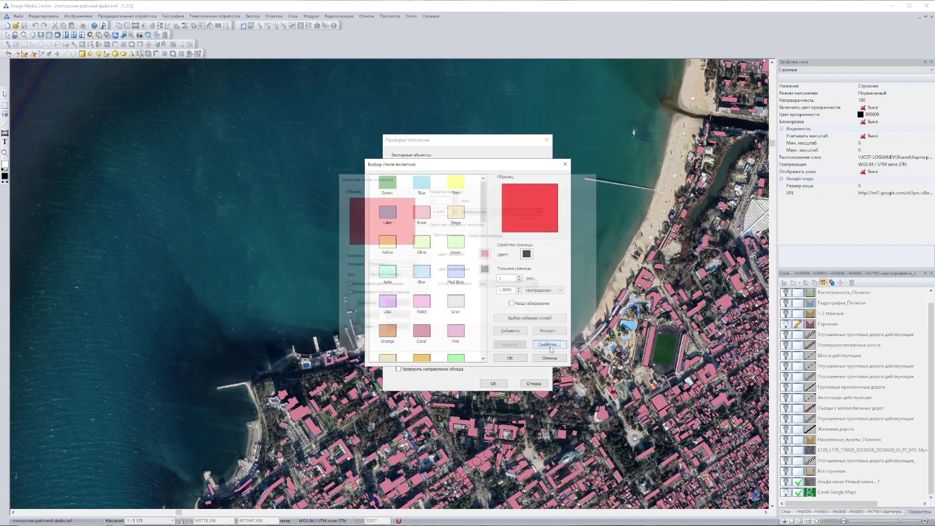
{"action": "left_click", "coordinate": [511, 359]}
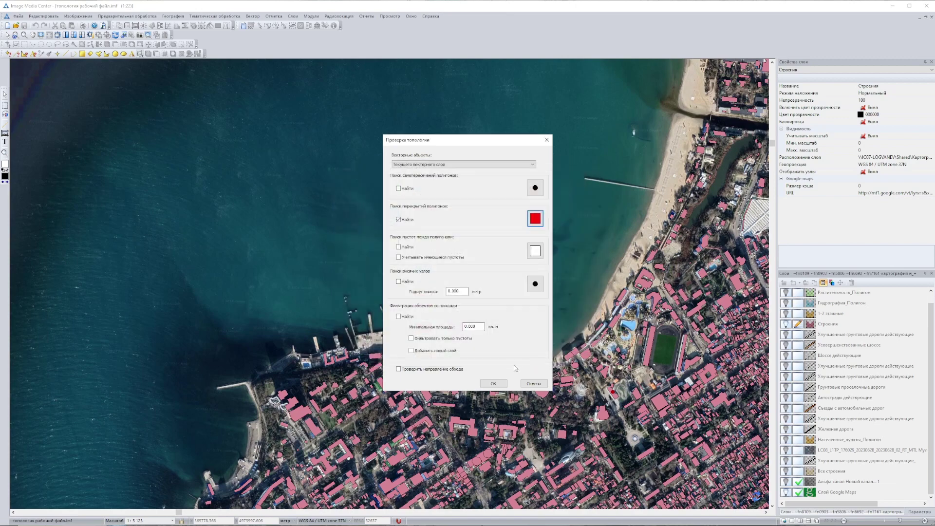
{"action": "left_click", "coordinate": [495, 384]}
{"action": "left_click", "coordinate": [526, 295]}
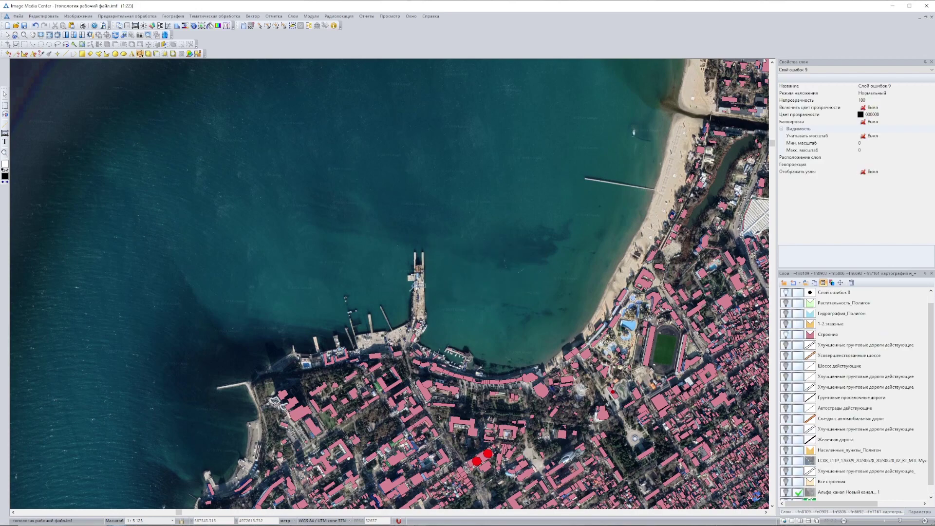
Hide the Слой Google Maps layer and examine the red overlap polygons on the buildings southwest of the stadium.
{"action": "scroll", "coordinate": [719, 444], "scroll_direction": "up", "scroll_amount": 4}
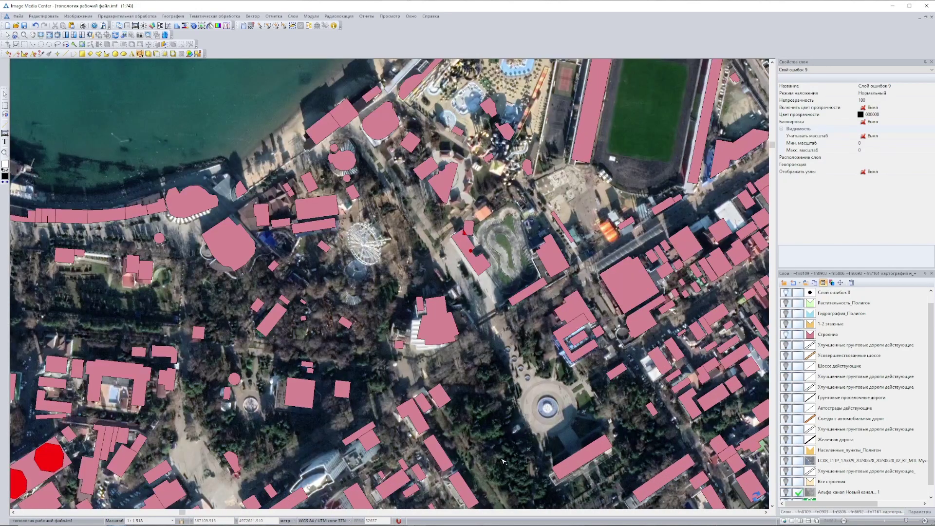
{"action": "left_click", "coordinate": [13, 513]}
{"action": "left_click", "coordinate": [13, 512]}
{"action": "left_click", "coordinate": [772, 506]}
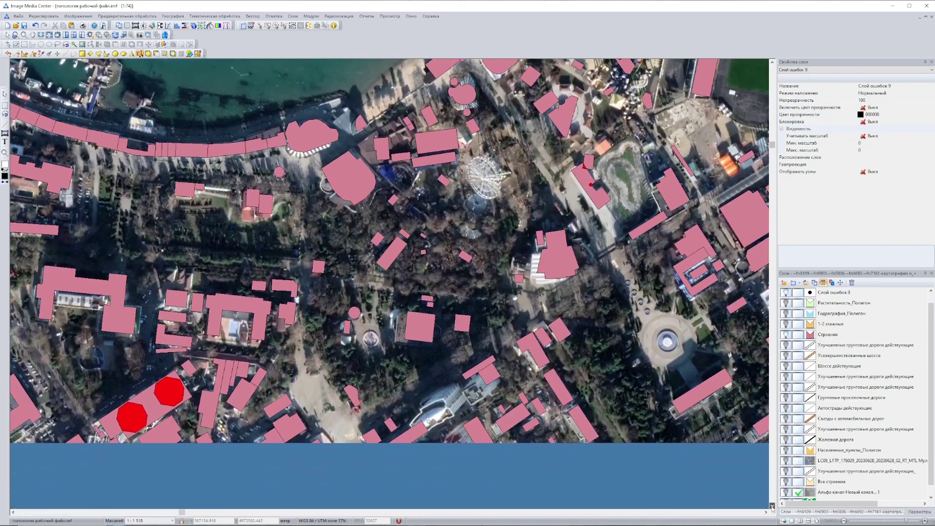
{"action": "left_click", "coordinate": [786, 499]}
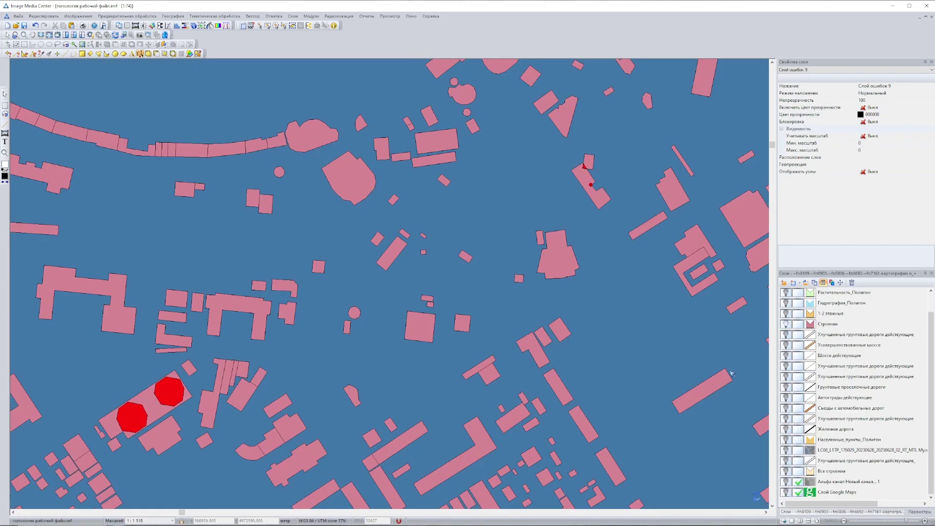
{"action": "scroll", "coordinate": [785, 296], "scroll_direction": "up", "scroll_amount": 2}
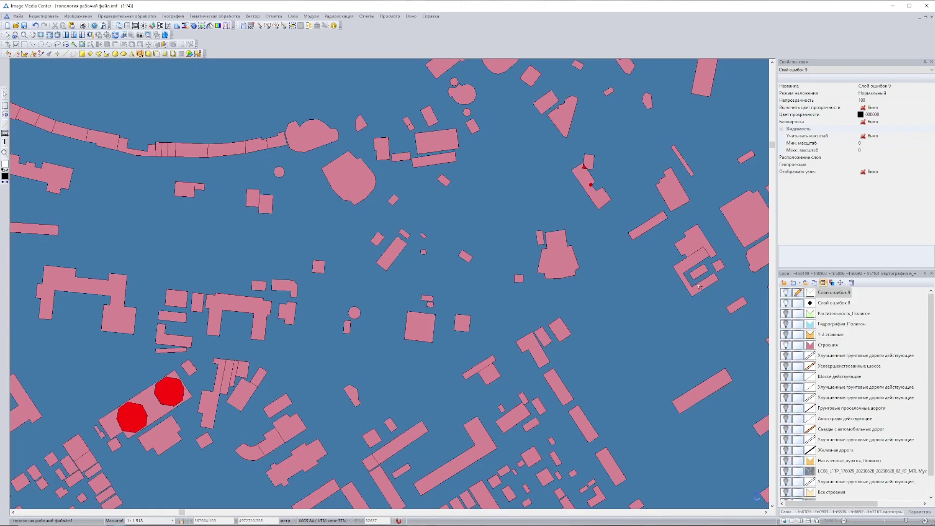
Restore the Слой Google Maps imagery and bring the whole built-up area back into view.
{"action": "scroll", "coordinate": [699, 287], "scroll_direction": "down", "scroll_amount": 8}
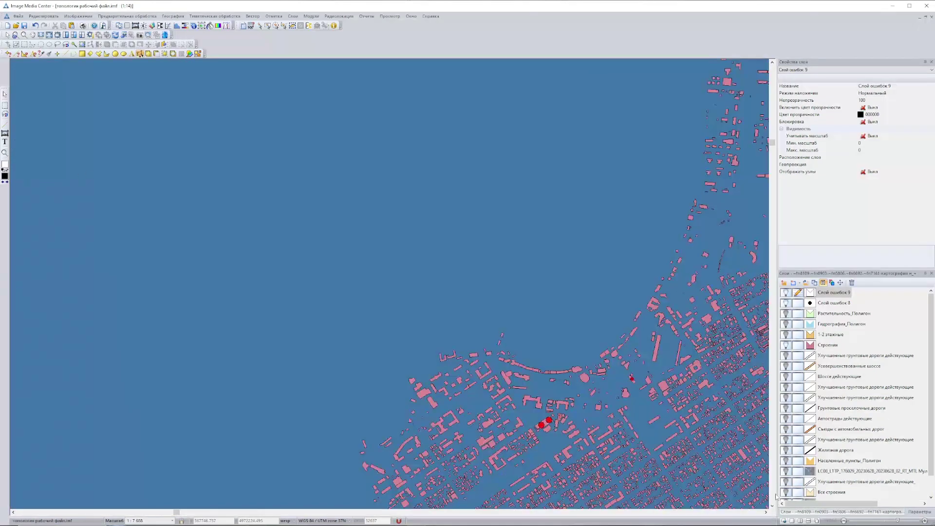
{"action": "scroll", "coordinate": [776, 497], "scroll_direction": "down", "scroll_amount": 2}
{"action": "left_click", "coordinate": [786, 493]}
{"action": "left_click", "coordinate": [772, 506]}
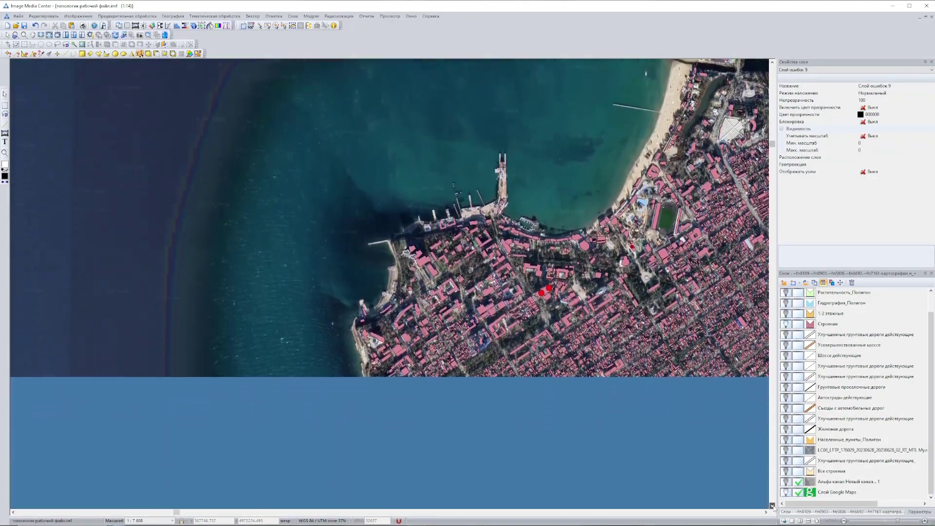
{"action": "left_click", "coordinate": [767, 512]}
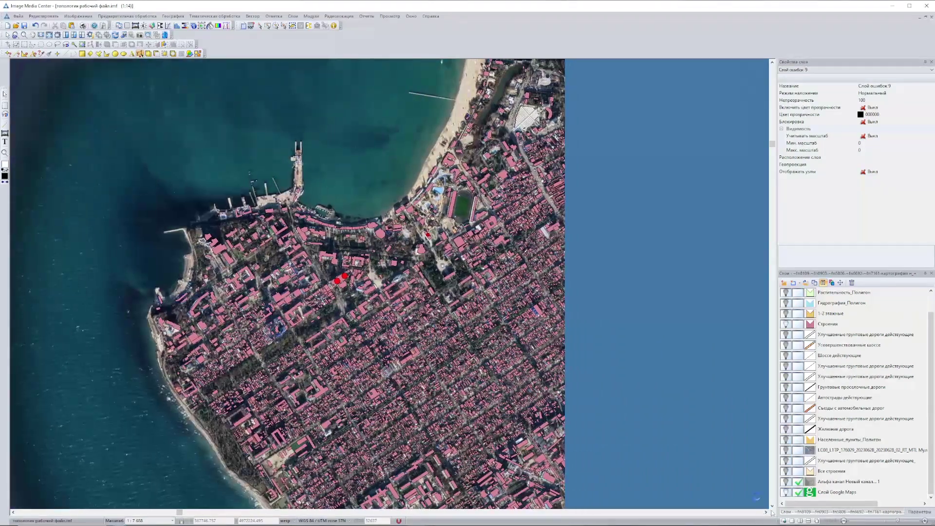
Make the Строения layer active and set up its topology check to find voids between polygons.
{"action": "left_click", "coordinate": [798, 324]}
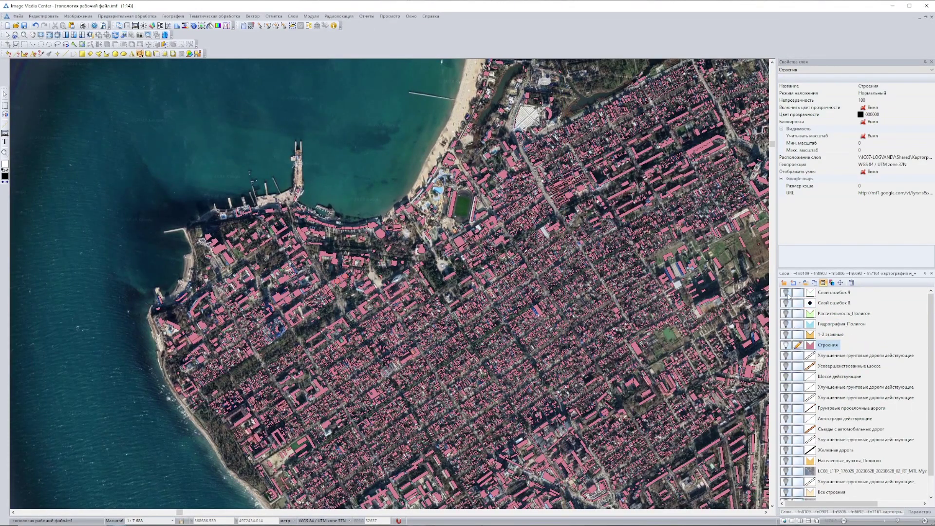
{"action": "left_click", "coordinate": [253, 16]}
{"action": "mouse_move", "coordinate": [292, 94]}
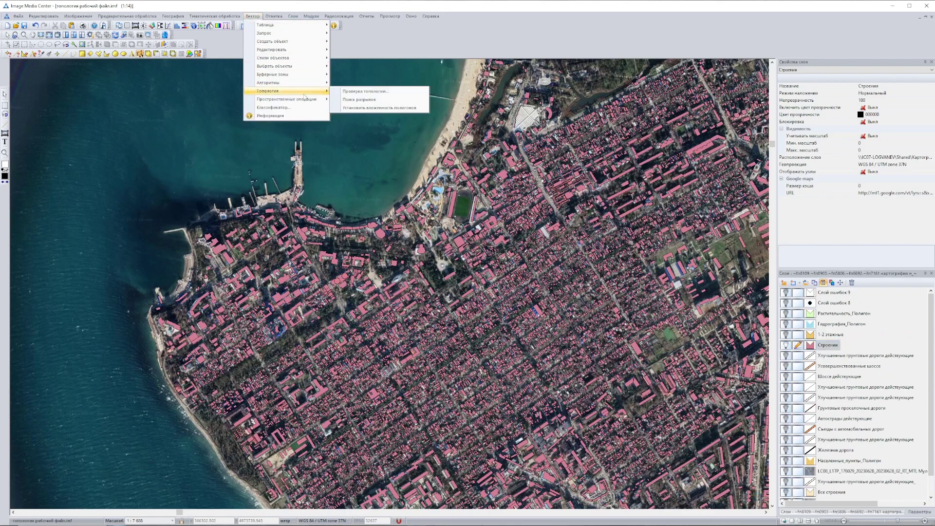
{"action": "left_click", "coordinate": [350, 94]}
Give the void markers a bright green fill and run the topology check.
{"action": "left_click", "coordinate": [535, 251]}
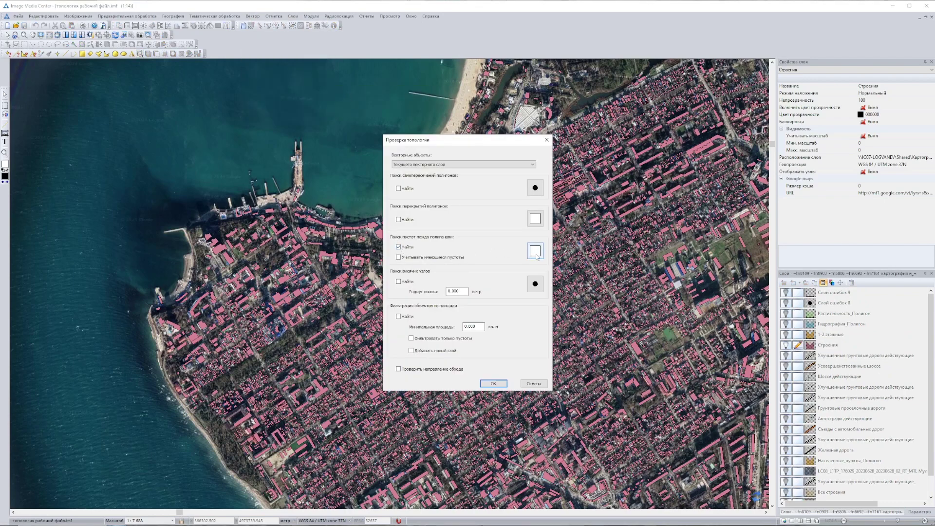
{"action": "left_click", "coordinate": [549, 344]}
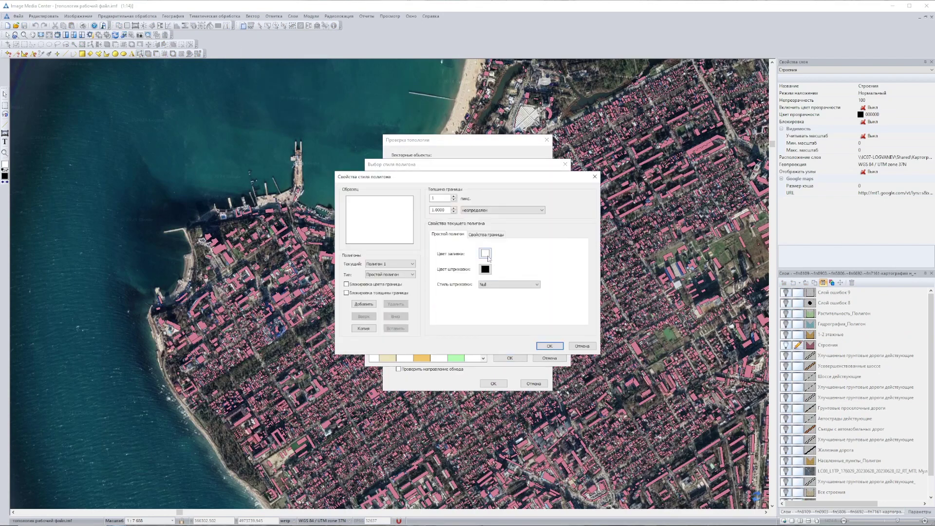
{"action": "left_click", "coordinate": [488, 254]}
{"action": "left_click", "coordinate": [396, 229]}
{"action": "left_click", "coordinate": [393, 322]}
{"action": "left_click", "coordinate": [550, 346]}
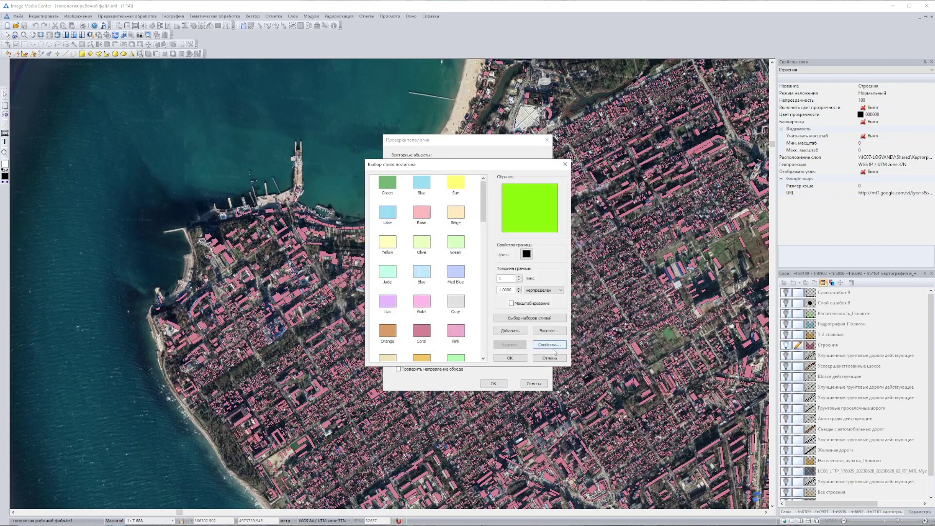
{"action": "left_click", "coordinate": [509, 358]}
{"action": "left_click", "coordinate": [496, 384]}
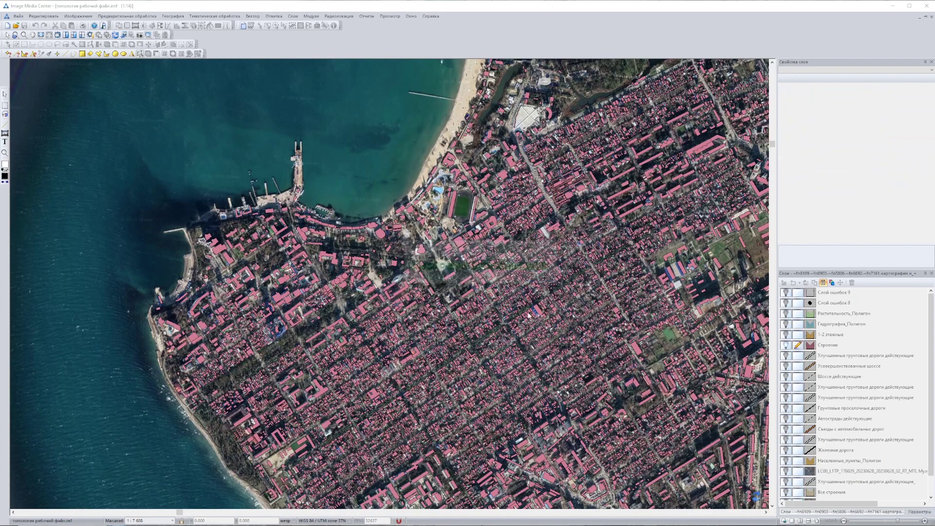
{"action": "left_click", "coordinate": [512, 293]}
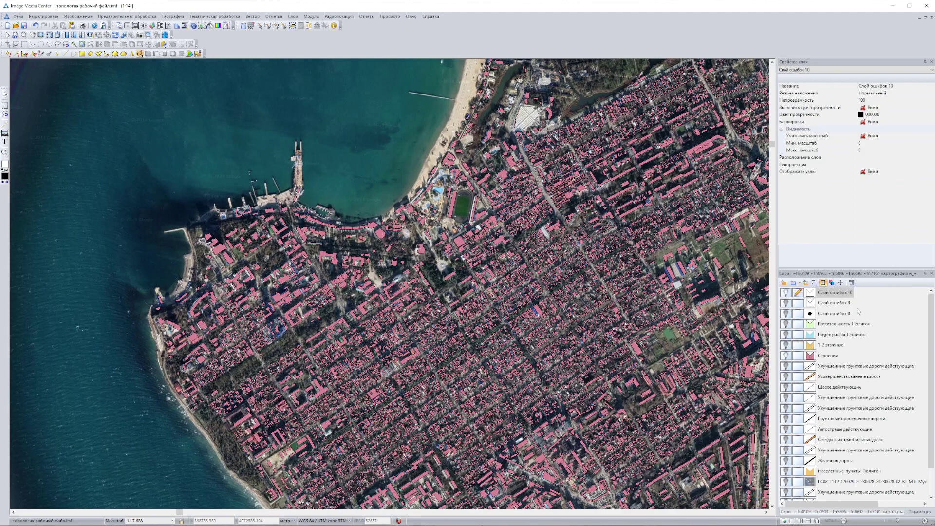
Fit the Слой ошибок 10 layer to the view and hide Слой Google Maps to examine the green void between the two adjoining buildings.
{"action": "right_click", "coordinate": [827, 297]}
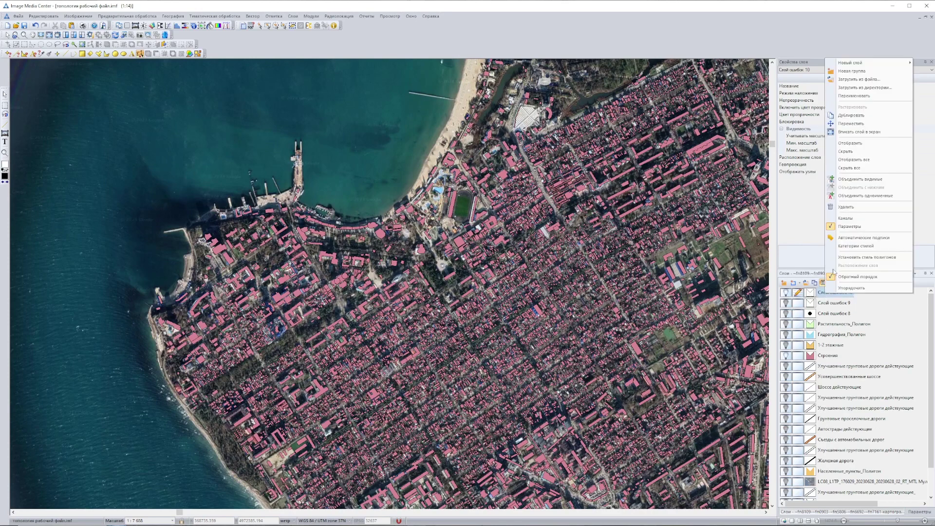
{"action": "left_click", "coordinate": [842, 135]}
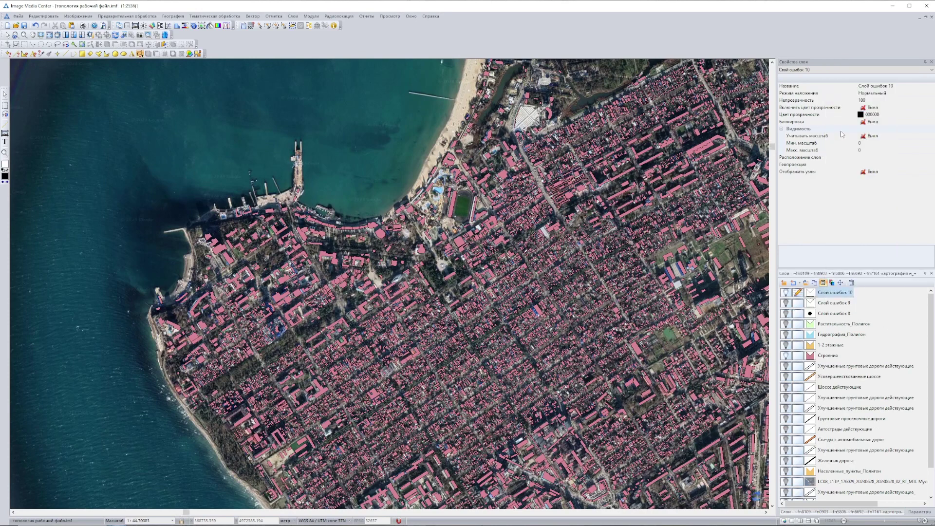
{"action": "scroll", "coordinate": [334, 362], "scroll_direction": "down", "scroll_amount": 5}
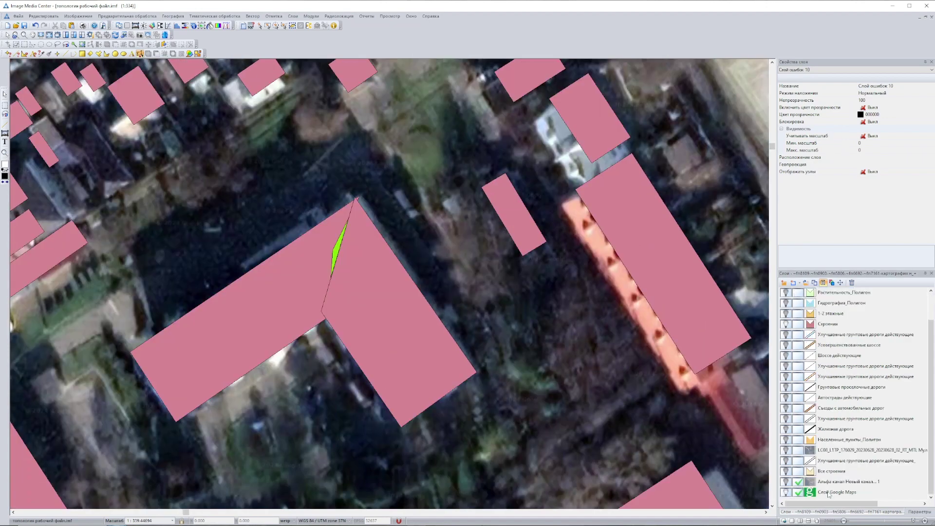
{"action": "scroll", "coordinate": [799, 327], "scroll_direction": "up", "scroll_amount": 1}
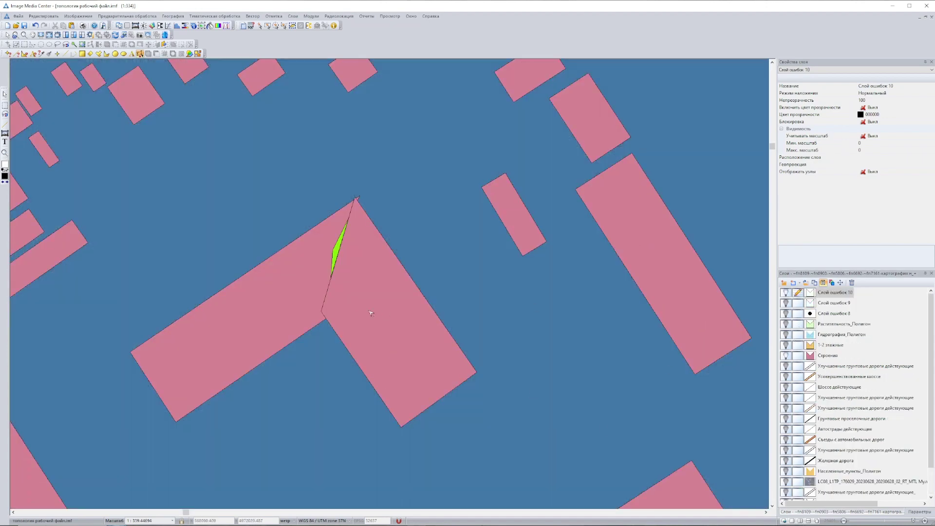
Make the Строения layer active and show the Слой Google Maps imagery again across the wider built-up area.
{"action": "left_click", "coordinate": [794, 359]}
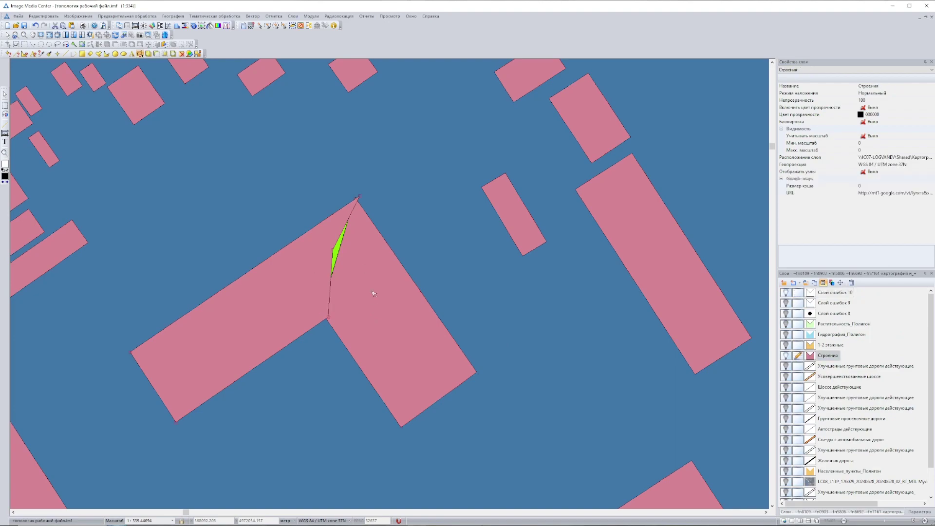
{"action": "scroll", "coordinate": [300, 287], "scroll_direction": "down", "scroll_amount": 3}
{"action": "scroll", "coordinate": [495, 371], "scroll_direction": "down", "scroll_amount": 5}
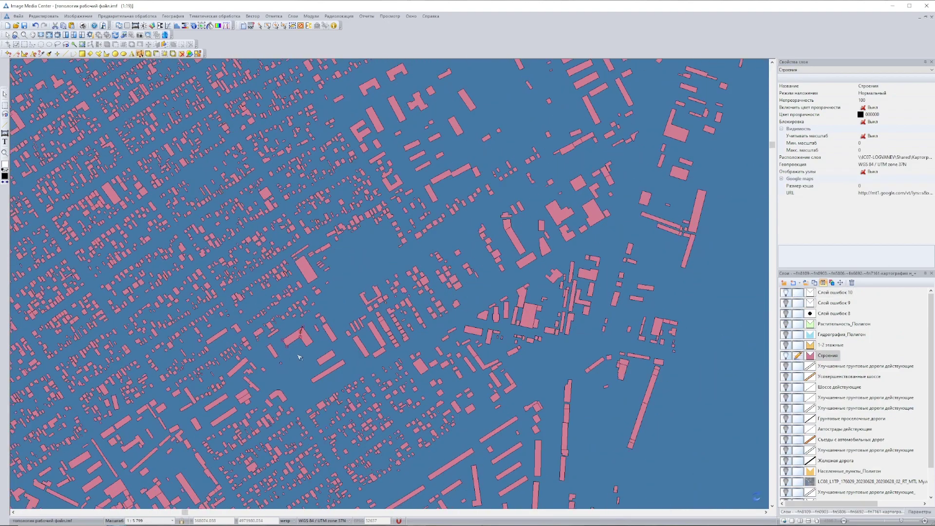
{"action": "scroll", "coordinate": [799, 487], "scroll_direction": "down", "scroll_amount": 1}
{"action": "left_click", "coordinate": [786, 492]}
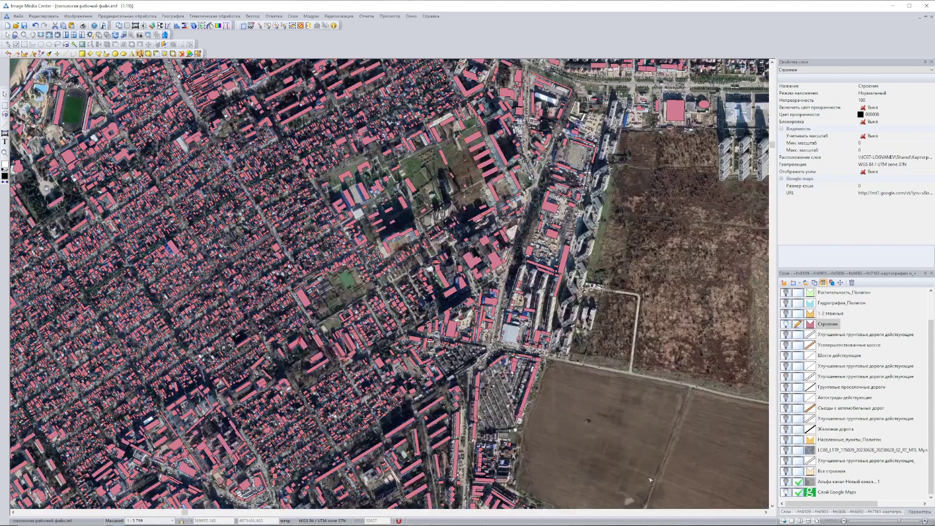
{"action": "scroll", "coordinate": [786, 295], "scroll_direction": "up", "scroll_amount": 1}
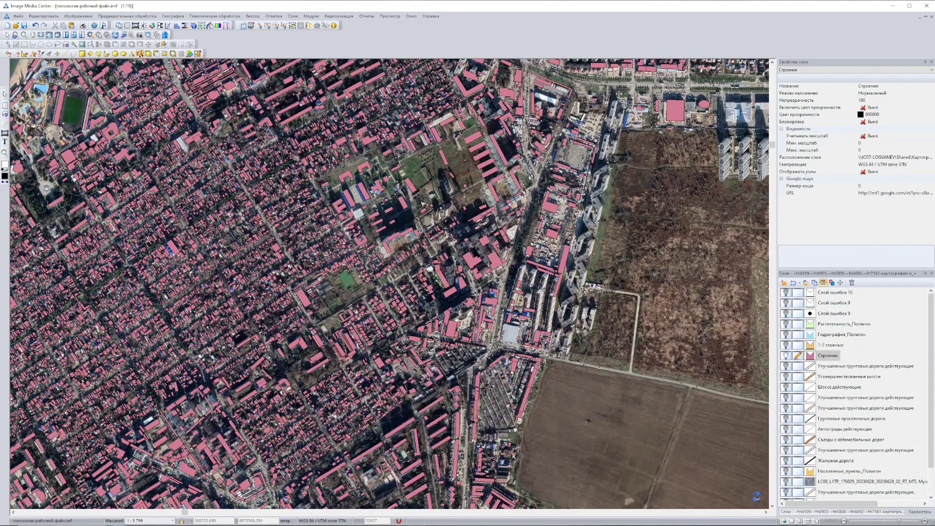
Set up a topology check of the Строения layer for voids between polygons, taking existing voids into account.
{"action": "left_click", "coordinate": [253, 16]}
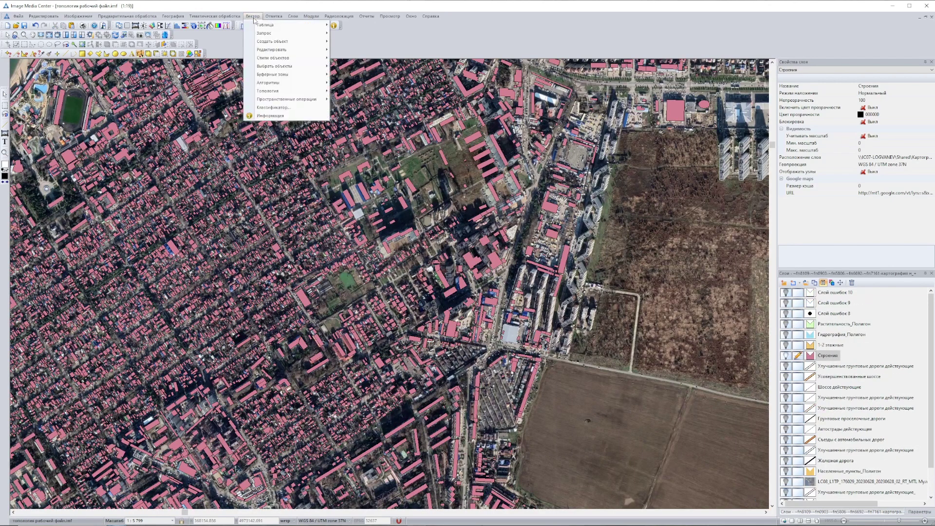
{"action": "mouse_move", "coordinate": [264, 91]}
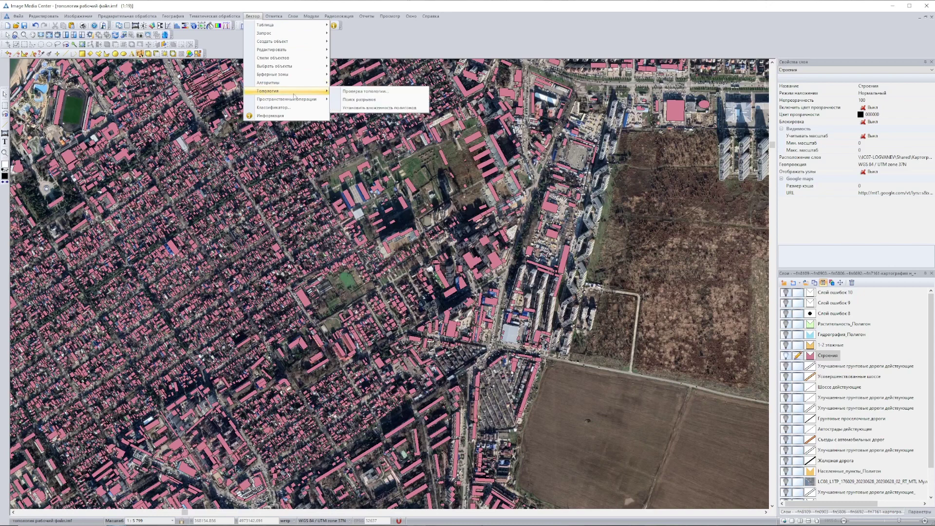
{"action": "left_click", "coordinate": [355, 98]}
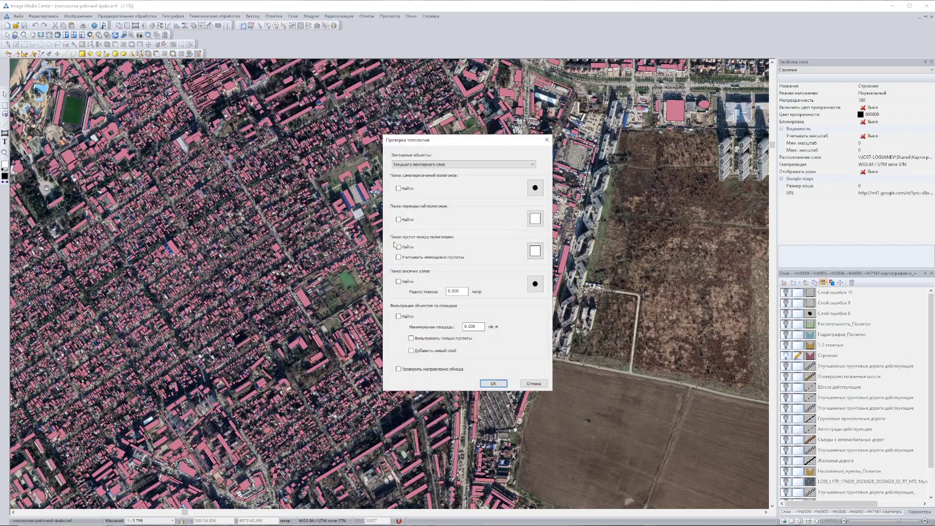
{"action": "left_click", "coordinate": [399, 247]}
{"action": "left_click", "coordinate": [407, 258]}
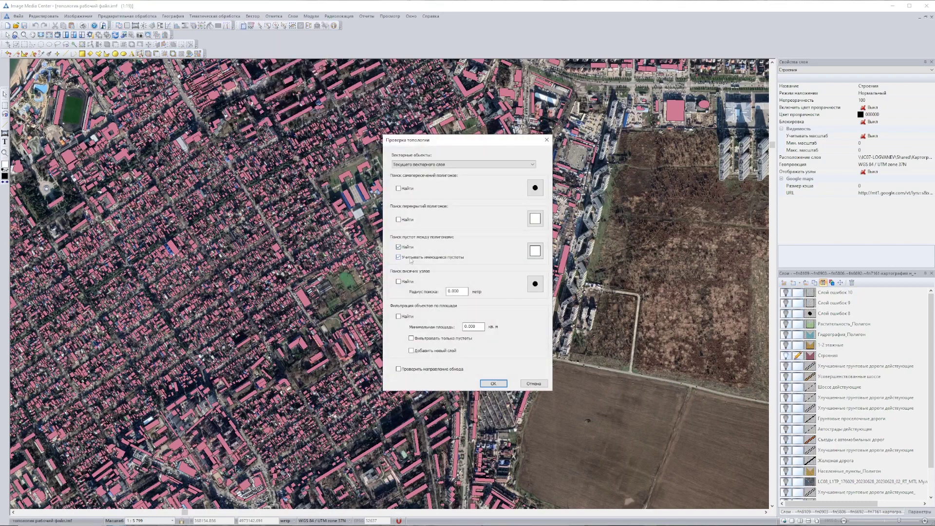
Give the void markers a yellow fill and run the topology check with existing voids included.
{"action": "left_click", "coordinate": [534, 250]}
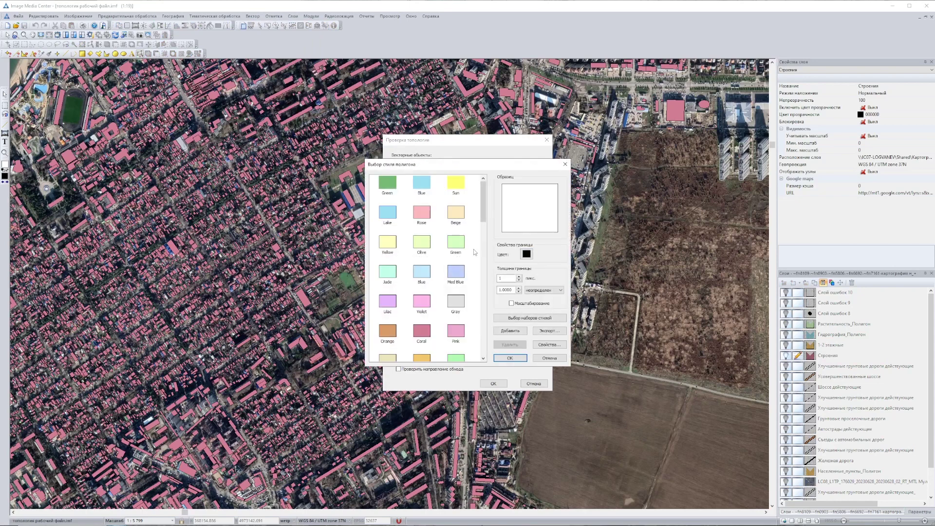
{"action": "left_click", "coordinate": [550, 344]}
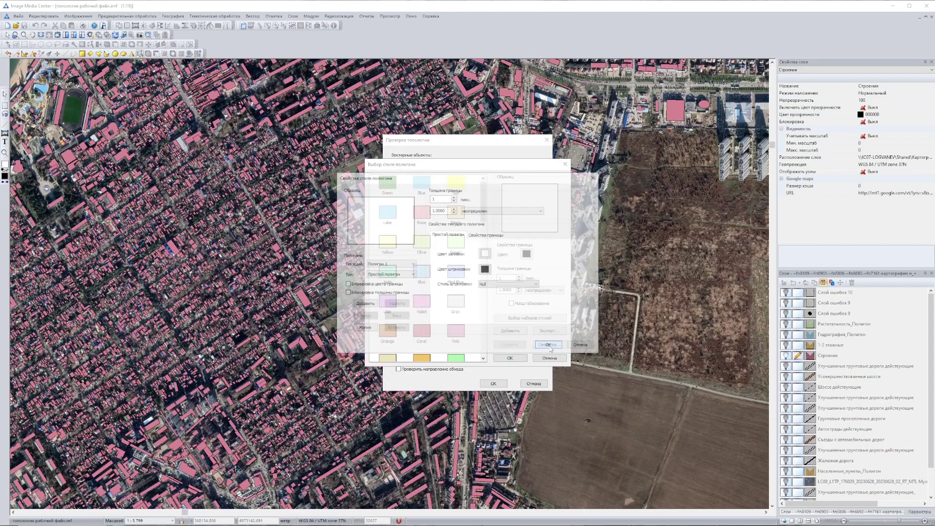
{"action": "left_click", "coordinate": [484, 254]}
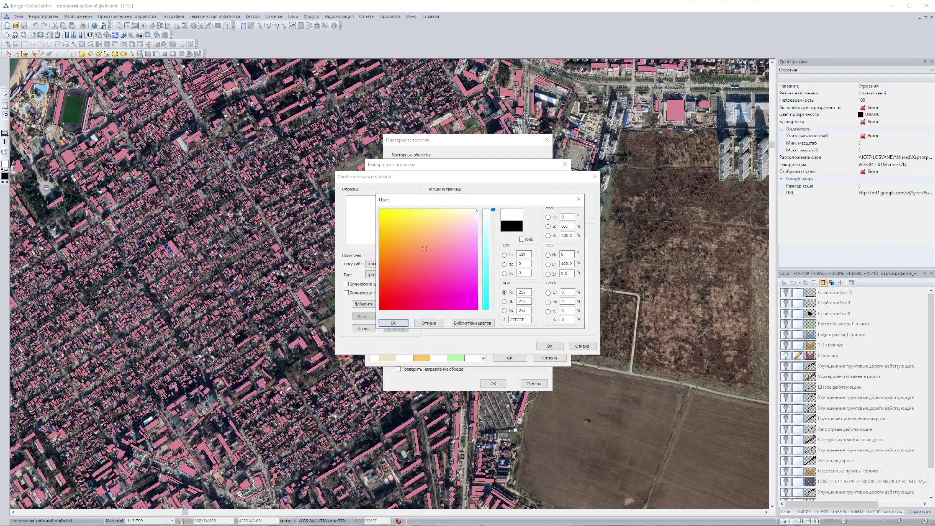
{"action": "left_click", "coordinate": [385, 214]}
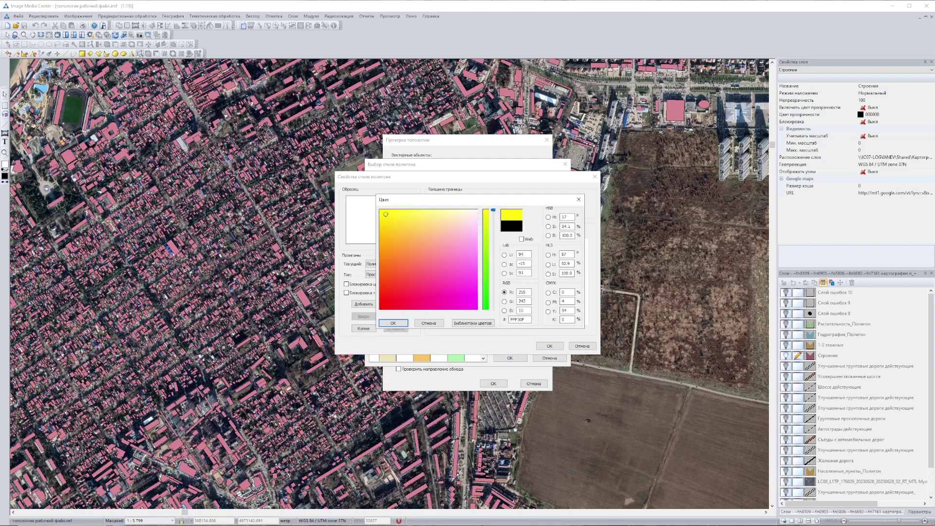
{"action": "left_click", "coordinate": [393, 323]}
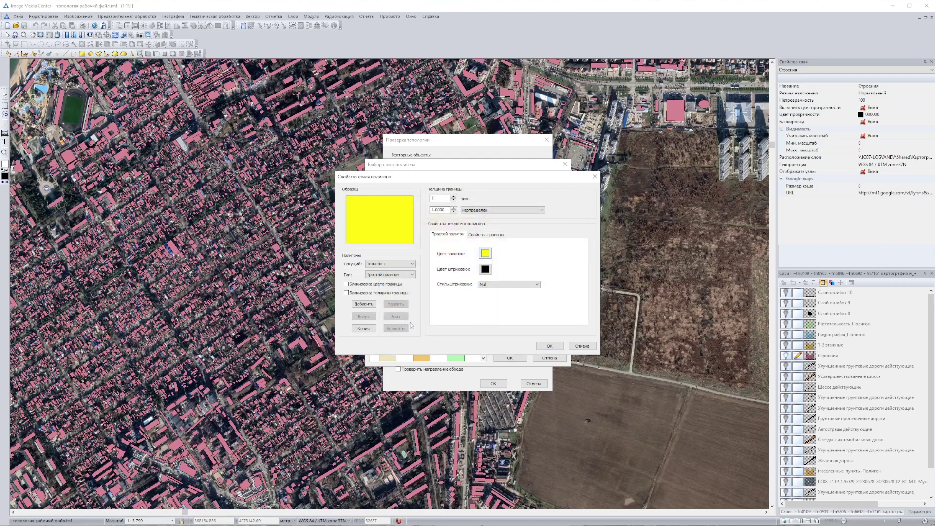
{"action": "left_click", "coordinate": [544, 346]}
{"action": "left_click", "coordinate": [510, 358]}
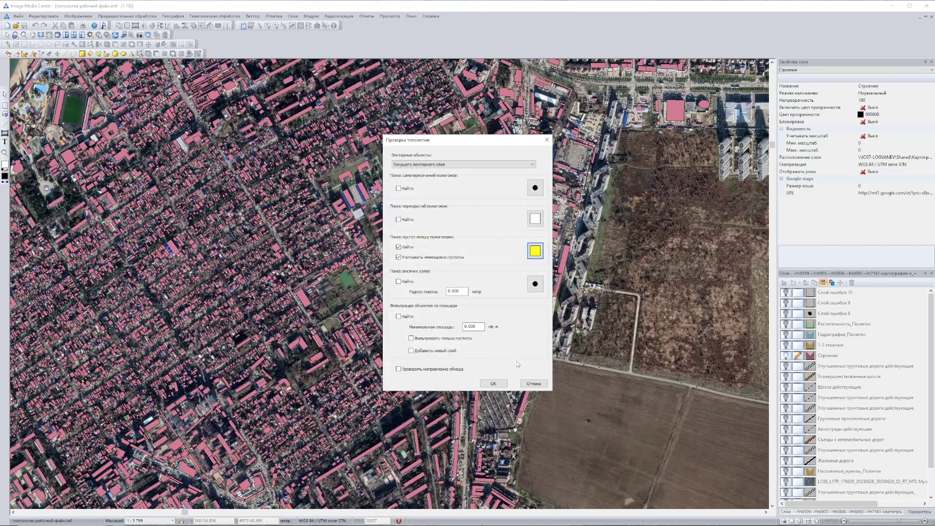
{"action": "left_click", "coordinate": [494, 383]}
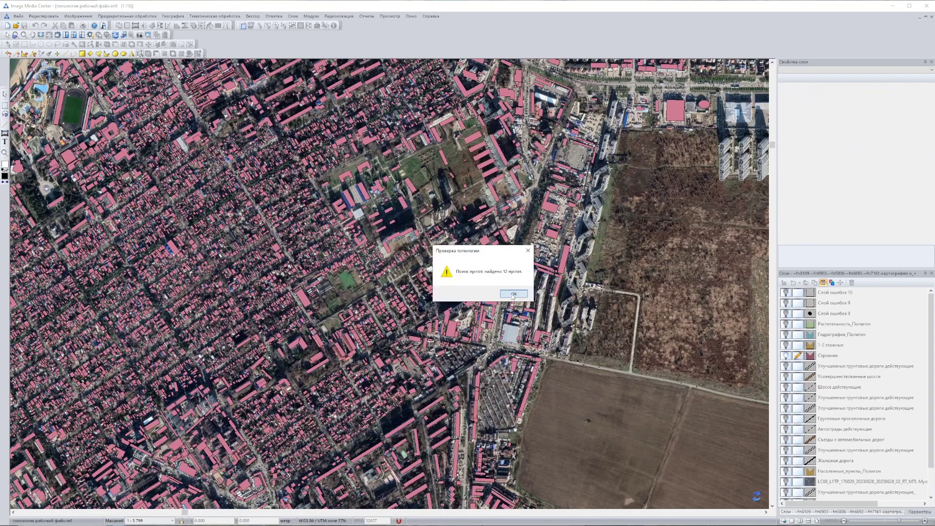
{"action": "left_click", "coordinate": [506, 292]}
Examine the yellow void in the building southeast of the stadium, and hide Слой Google Maps to survey the whole town.
{"action": "scroll", "coordinate": [75, 101], "scroll_direction": "up", "scroll_amount": 3}
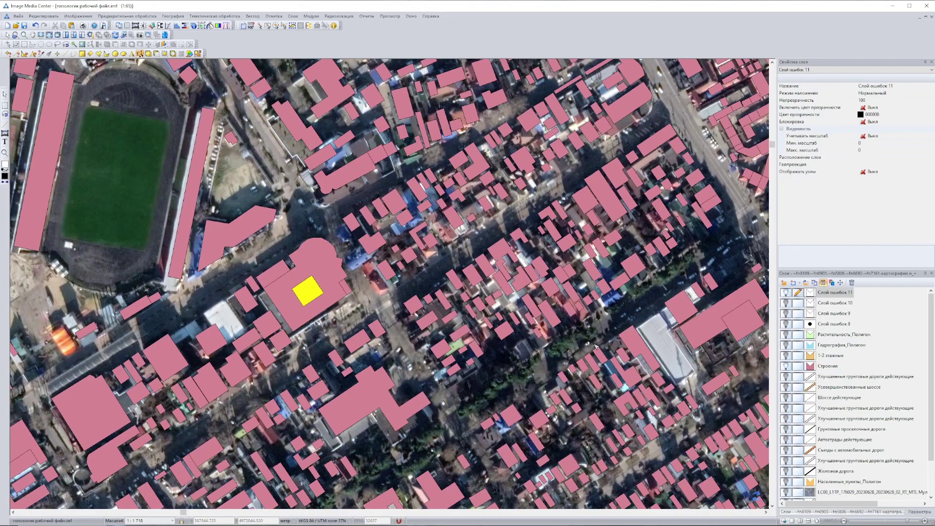
{"action": "scroll", "coordinate": [595, 344], "scroll_direction": "down", "scroll_amount": 1}
{"action": "scroll", "coordinate": [799, 462], "scroll_direction": "down", "scroll_amount": 2}
{"action": "left_click", "coordinate": [785, 492]}
{"action": "scroll", "coordinate": [584, 366], "scroll_direction": "down", "scroll_amount": 3}
{"action": "scroll", "coordinate": [592, 379], "scroll_direction": "down", "scroll_amount": 1}
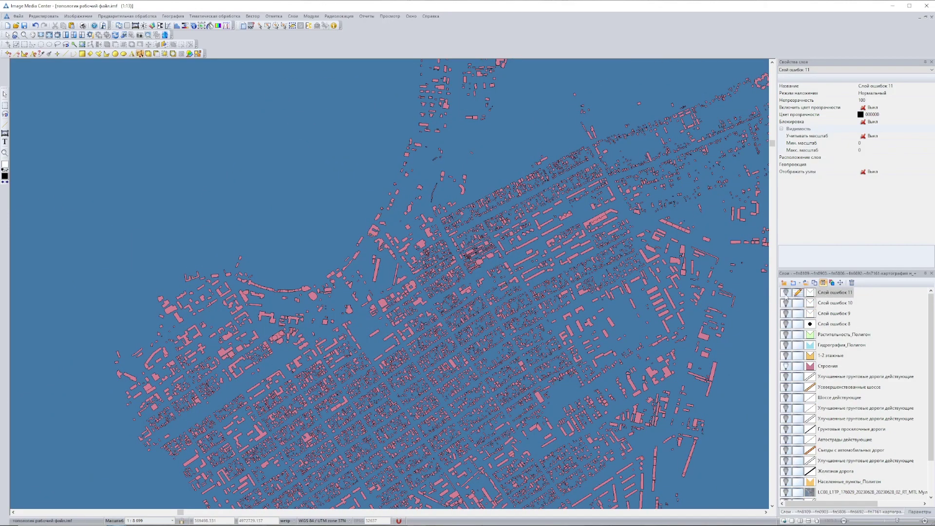
Restore the Слой Google Maps imagery and make the Улучшенные грунтовые дороги действующие road layer with the white street lines active.
{"action": "scroll", "coordinate": [787, 400], "scroll_direction": "down", "scroll_amount": 2}
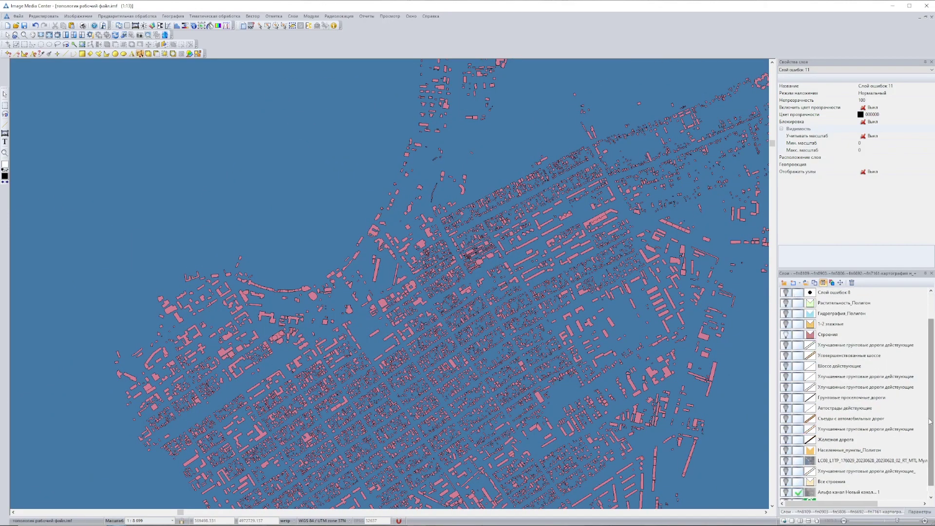
{"action": "left_click", "coordinate": [786, 493]}
{"action": "scroll", "coordinate": [787, 463], "scroll_direction": "up", "scroll_amount": 2}
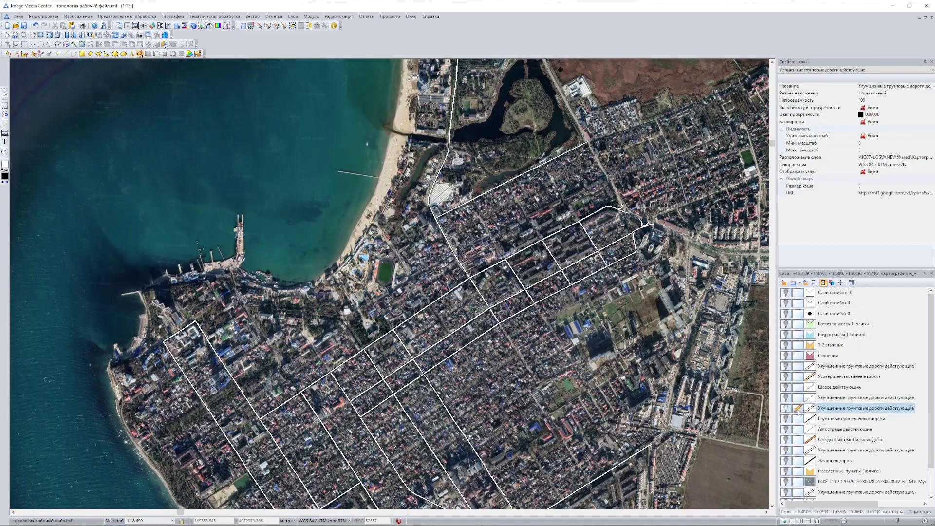
{"action": "left_click", "coordinate": [802, 409]}
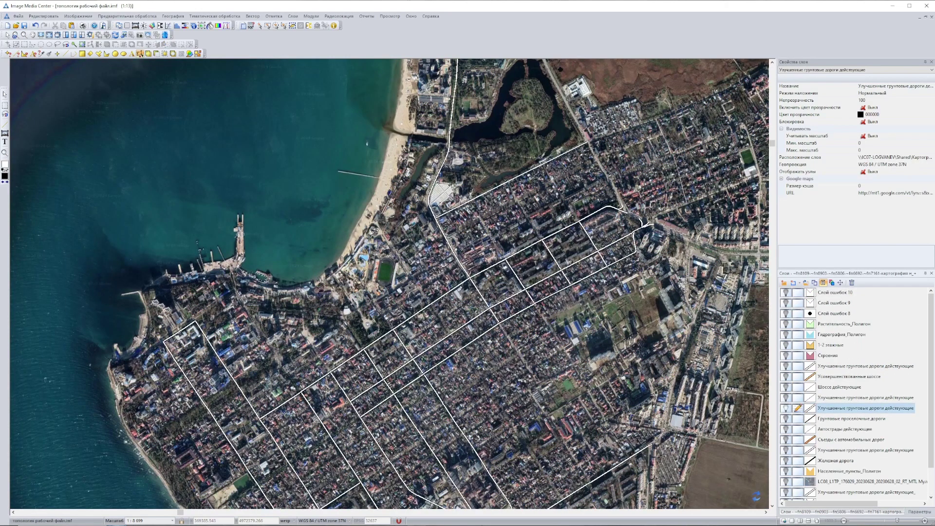
Run a topology check on the active road layer for dangling nodes with a search radius of 4 m, marking them with red circles.
{"action": "left_click", "coordinate": [253, 16]}
{"action": "mouse_move", "coordinate": [292, 91]}
{"action": "left_click", "coordinate": [360, 90]}
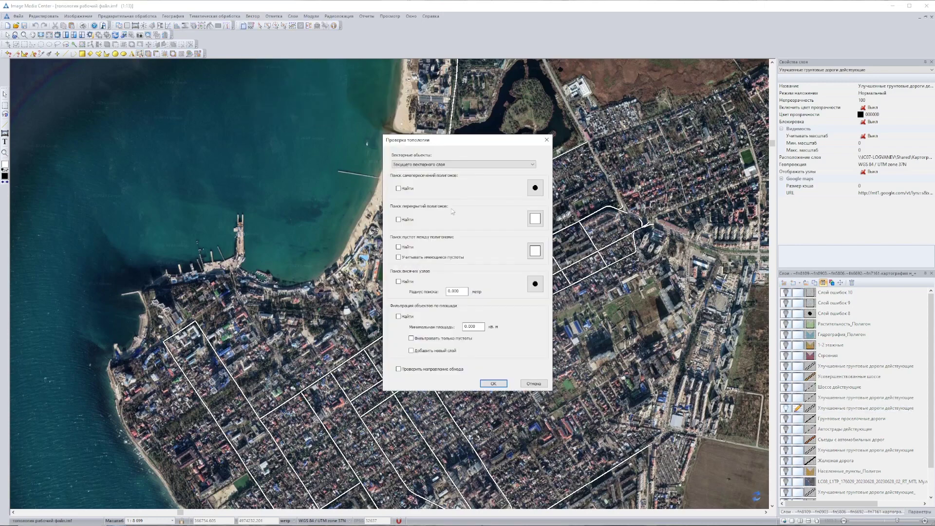
{"action": "type", "text": "4"}
{"action": "left_click", "coordinate": [535, 283]}
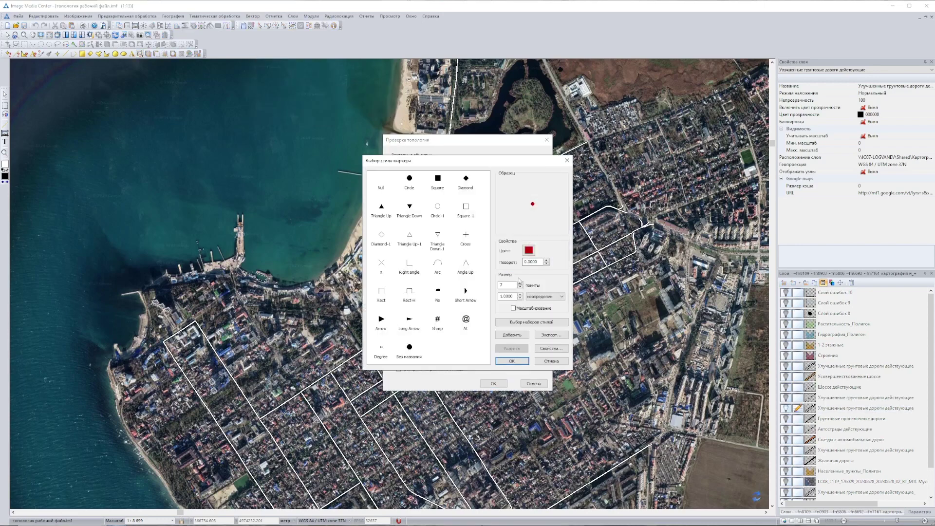
{"action": "left_click", "coordinate": [511, 362]}
{"action": "left_click", "coordinate": [494, 384]}
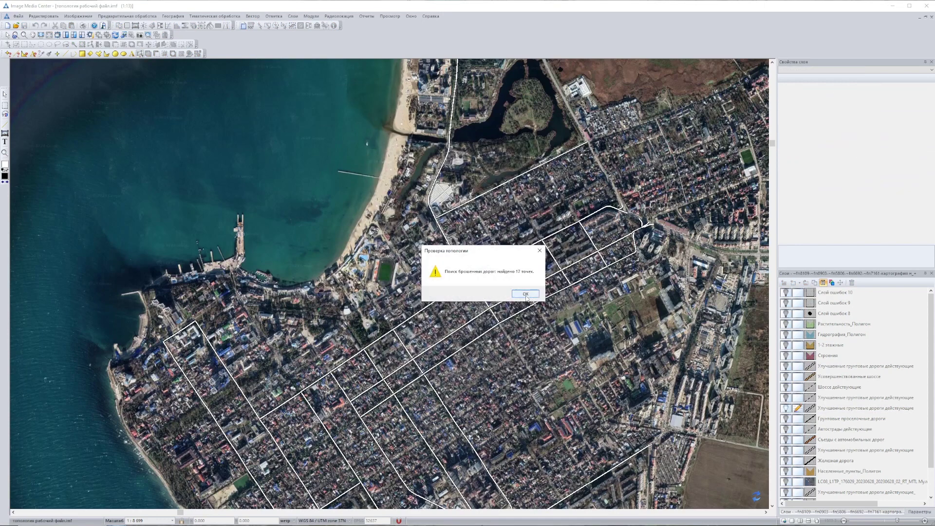
{"action": "left_click", "coordinate": [524, 295]}
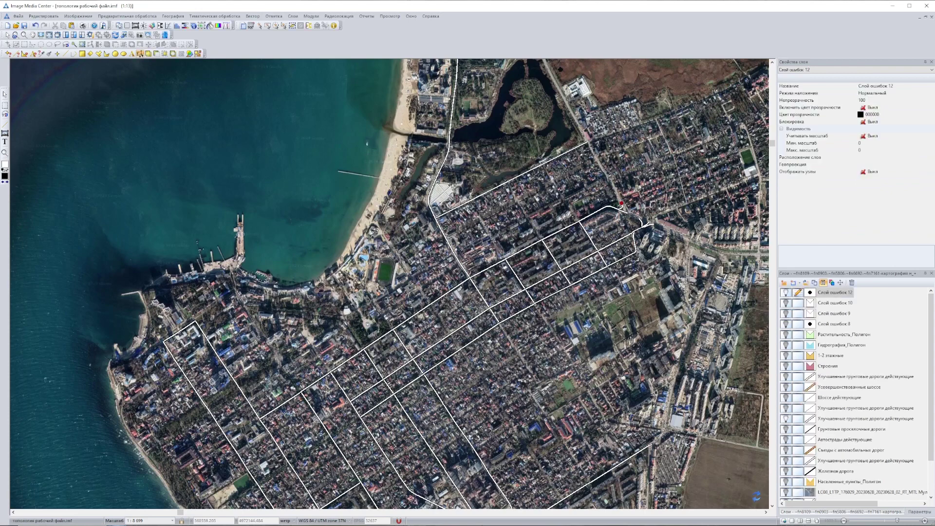
Hide the Слой Google Maps imagery and survey the red dangling-node markers along the street lines toward the south.
{"action": "scroll", "coordinate": [811, 460], "scroll_direction": "down", "scroll_amount": 2}
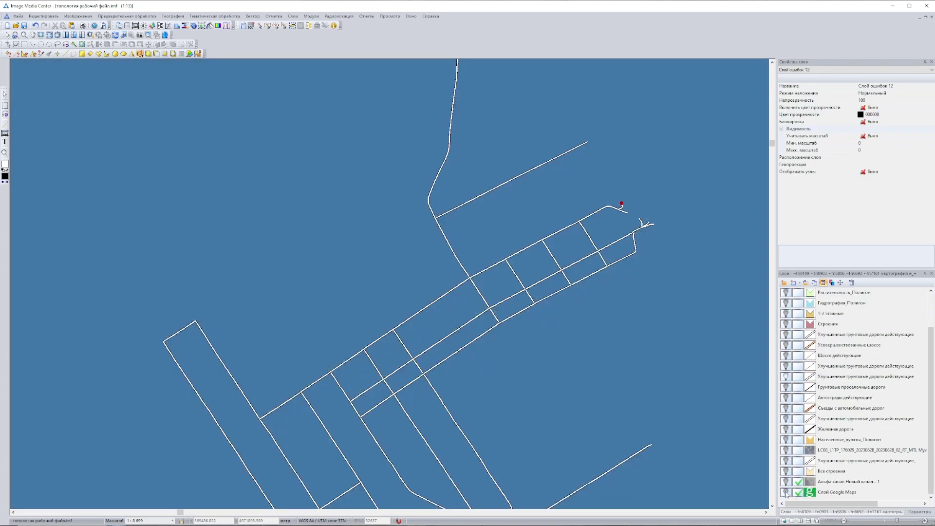
{"action": "left_click", "coordinate": [772, 506]}
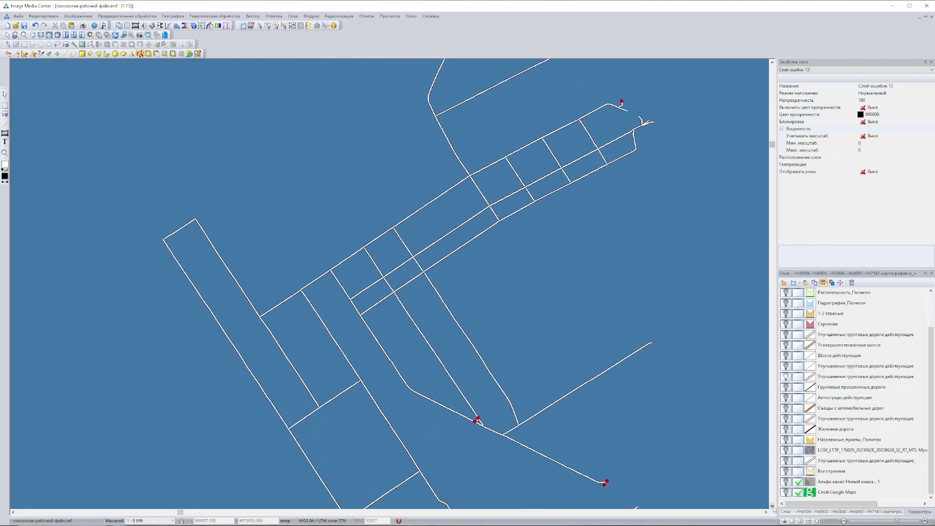
{"action": "left_click", "coordinate": [772, 506]}
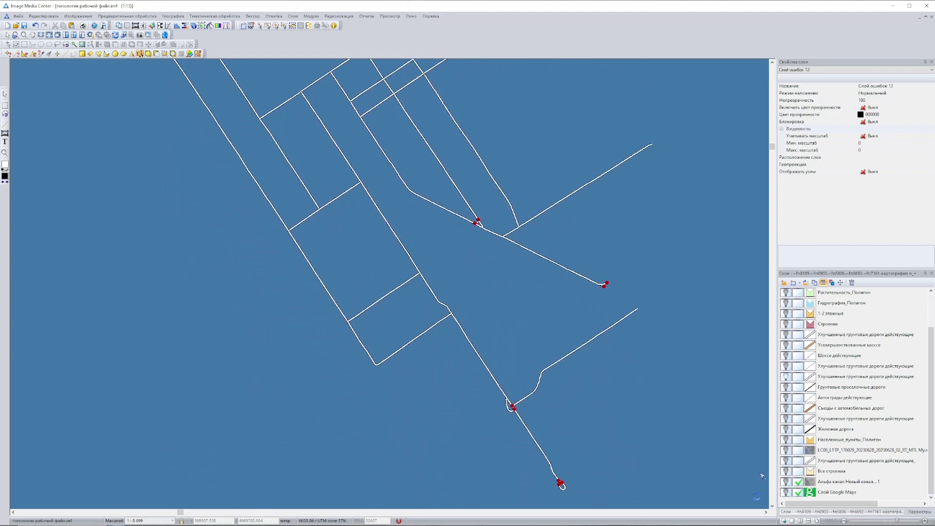
{"action": "scroll", "coordinate": [525, 415], "scroll_direction": "up", "scroll_amount": 2}
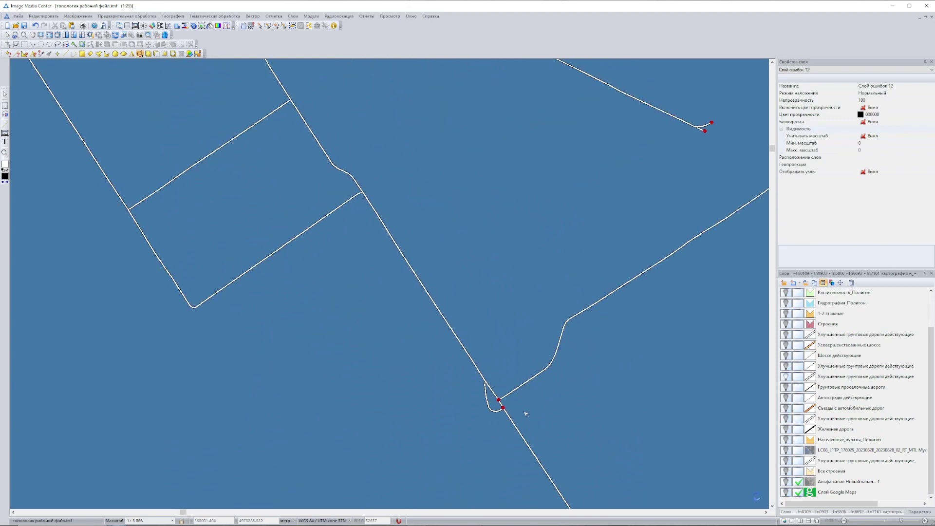
Examine closely the dangling-node marker where the winding side road meets the long southeast-running street.
{"action": "scroll", "coordinate": [514, 412], "scroll_direction": "up", "scroll_amount": 8}
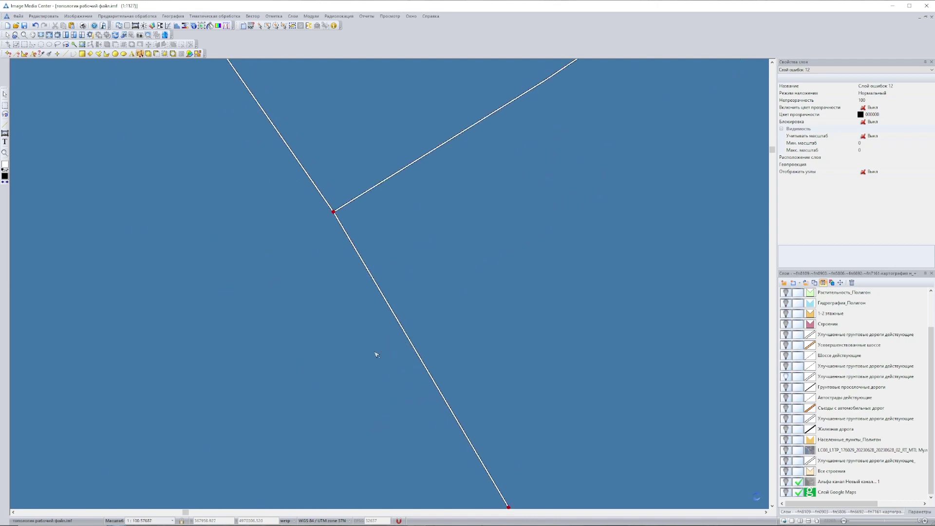
{"action": "scroll", "coordinate": [308, 199], "scroll_direction": "up", "scroll_amount": 10}
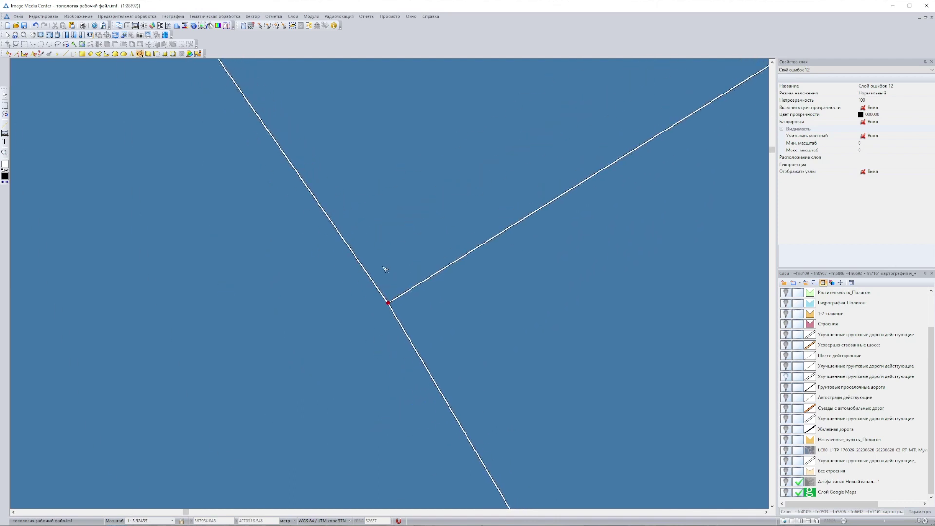
{"action": "scroll", "coordinate": [387, 291], "scroll_direction": "up", "scroll_amount": 2}
{"action": "left_click", "coordinate": [773, 507]}
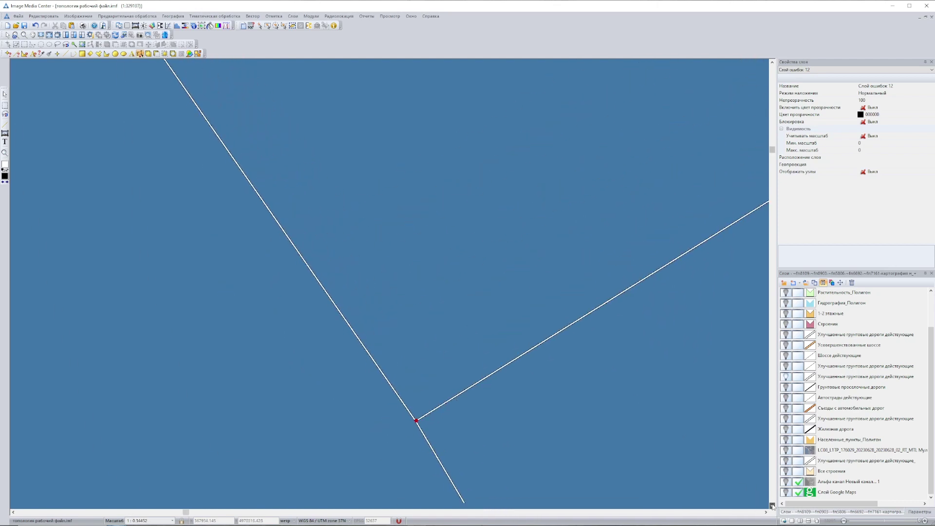
{"action": "scroll", "coordinate": [434, 300], "scroll_direction": "up", "scroll_amount": 6}
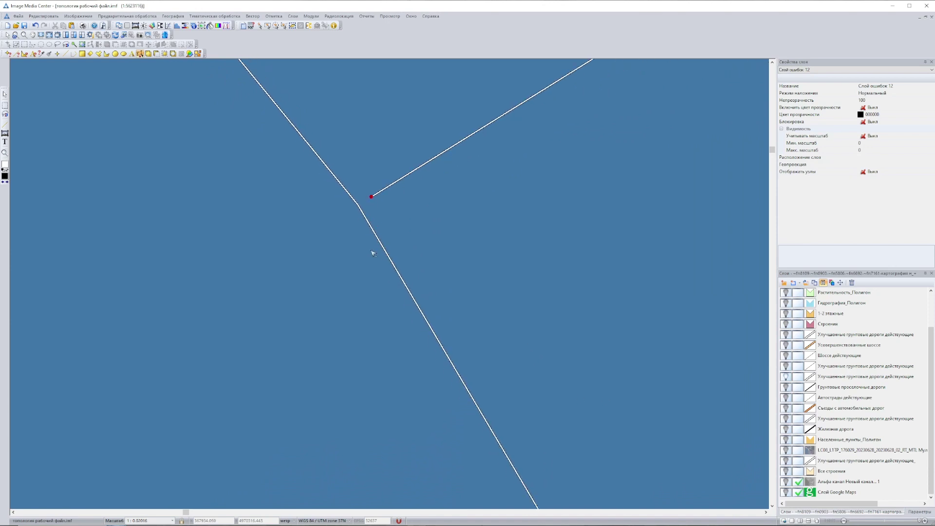
{"action": "scroll", "coordinate": [373, 253], "scroll_direction": "down", "scroll_amount": 1}
{"action": "scroll", "coordinate": [372, 253], "scroll_direction": "down", "scroll_amount": 4}
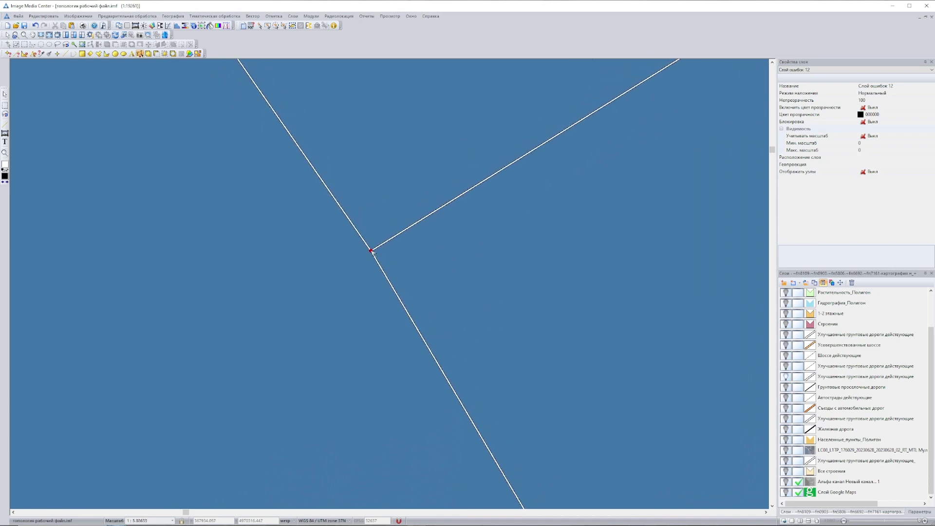
Show only the Слой Google Maps imagery and the white-street road layer, and open that layer's attribute table.
{"action": "scroll", "coordinate": [385, 279], "scroll_direction": "down", "scroll_amount": 8}
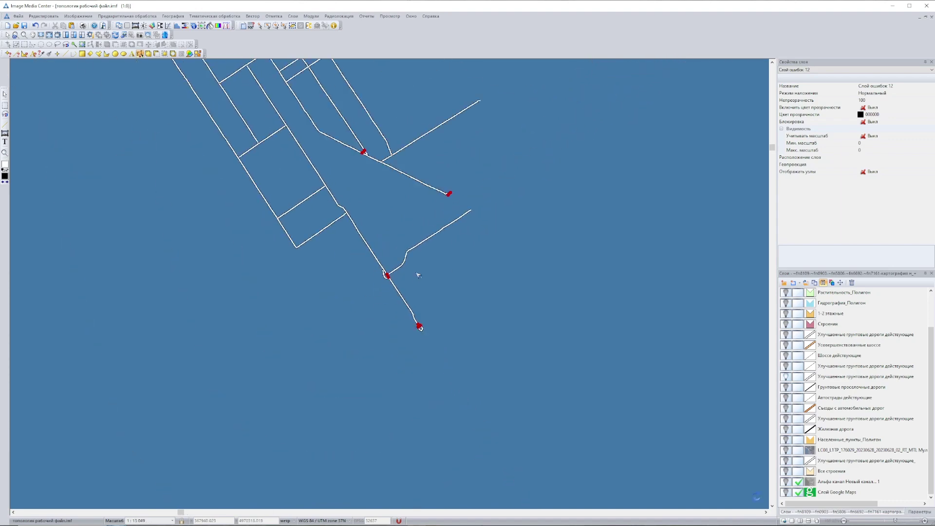
{"action": "left_click_drag", "start_coordinate": [774, 162], "coordinate": [772, 145]}
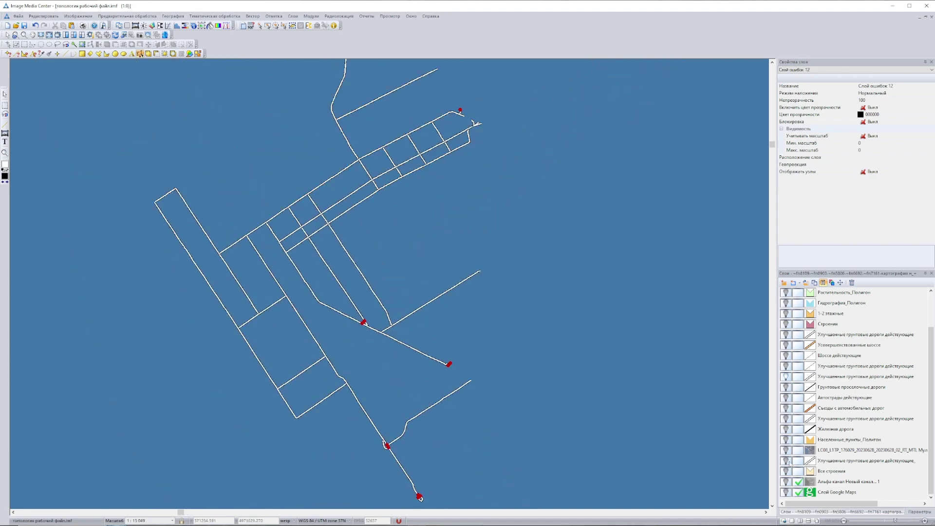
{"action": "left_click", "coordinate": [785, 493]}
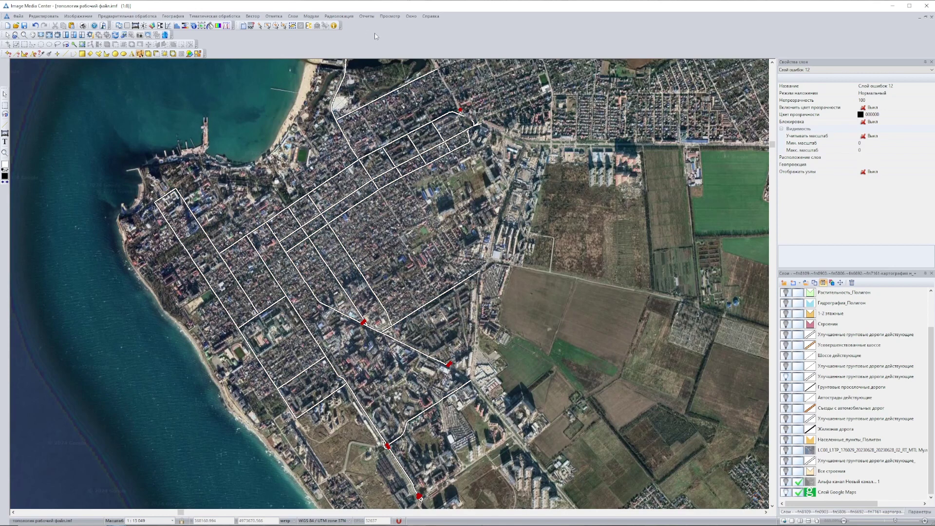
{"action": "left_click", "coordinate": [253, 17]}
{"action": "left_click", "coordinate": [354, 26]}
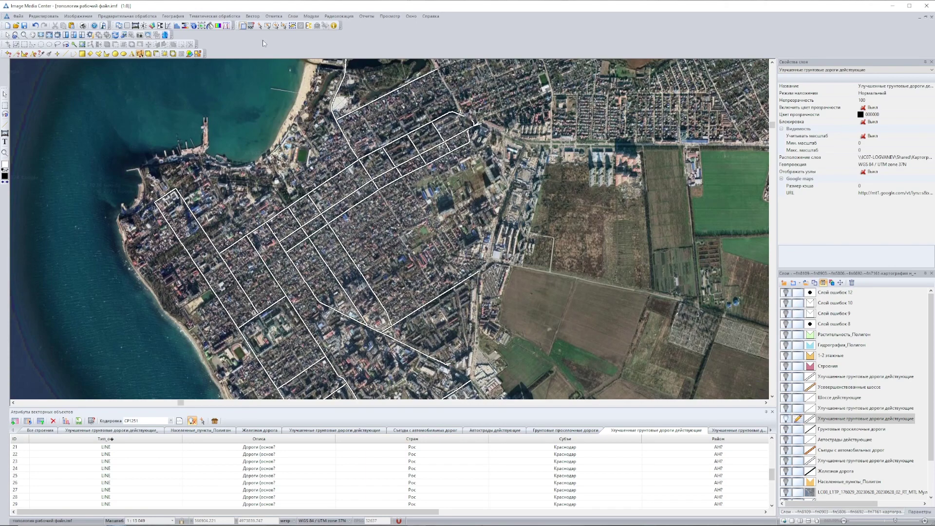
Run the gap search on the white-street road layer and limit its attribute table to the lines found.
{"action": "left_click", "coordinate": [253, 16]}
{"action": "mouse_move", "coordinate": [292, 91]}
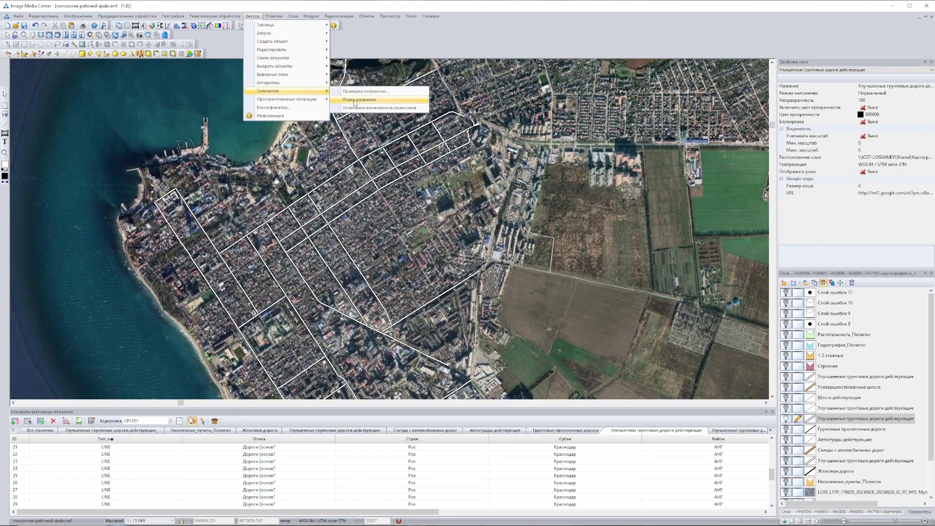
{"action": "left_click", "coordinate": [354, 100]}
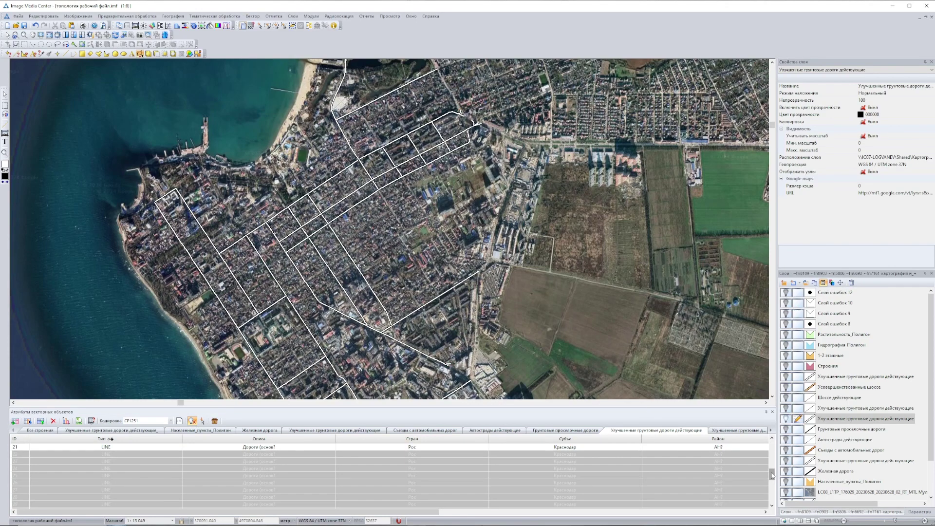
{"action": "left_click_drag", "start_coordinate": [772, 475], "coordinate": [771, 447]}
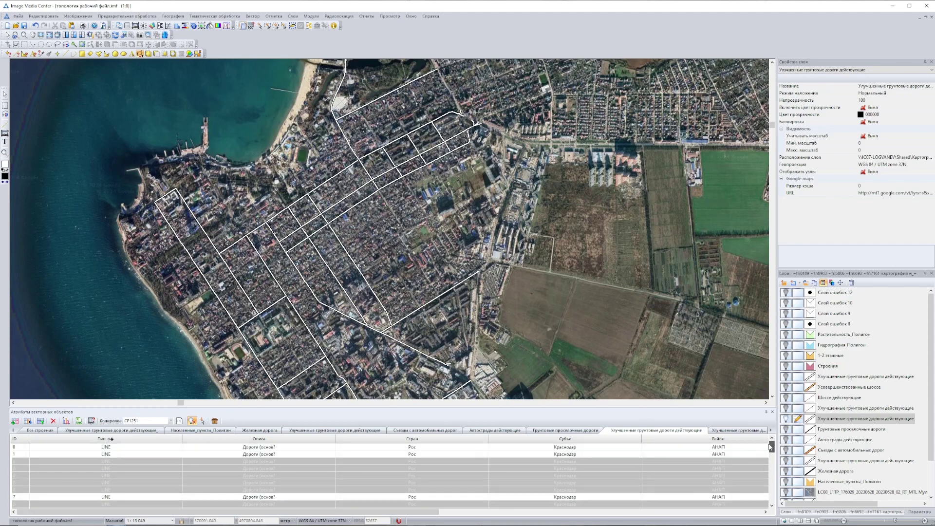
{"action": "left_click", "coordinate": [192, 421]}
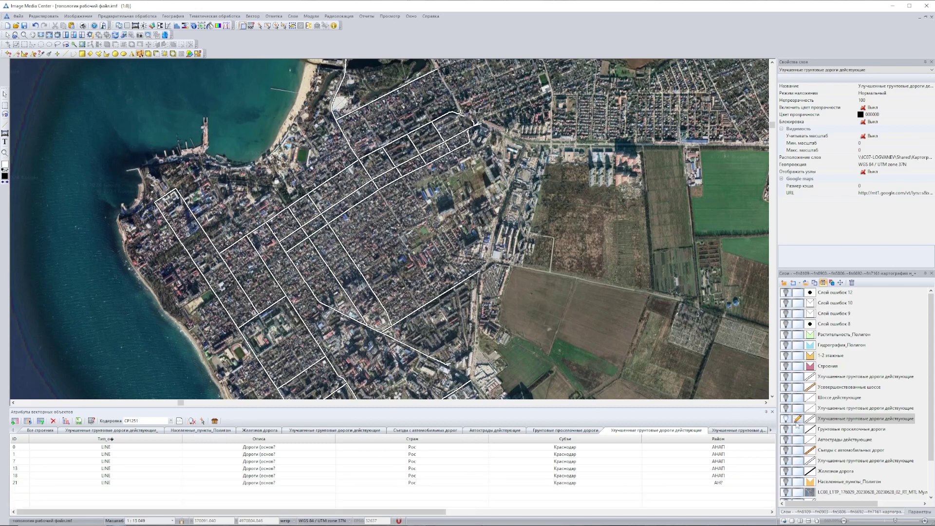
Make Строения the active, visible layer and hide the white-street road layer.
{"action": "left_click", "coordinate": [798, 368]}
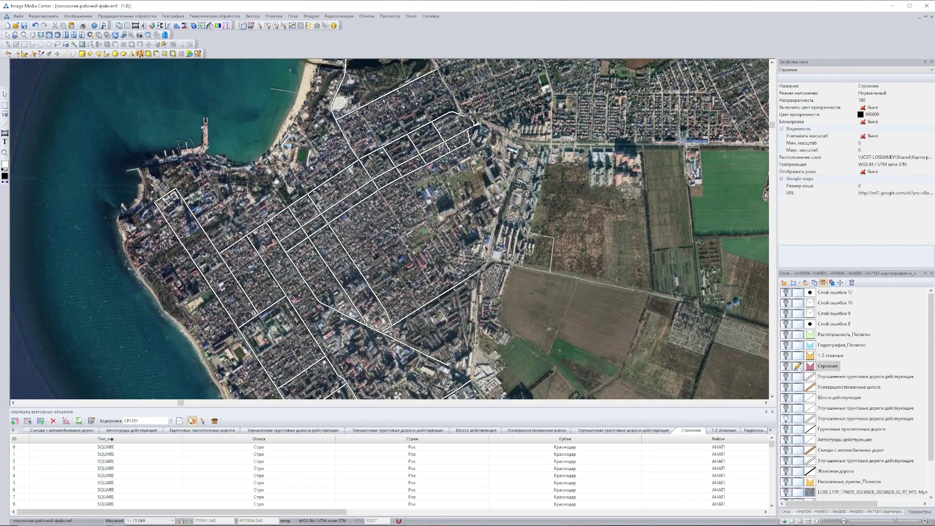
{"action": "left_click", "coordinate": [788, 419]}
{"action": "left_click", "coordinate": [786, 366]}
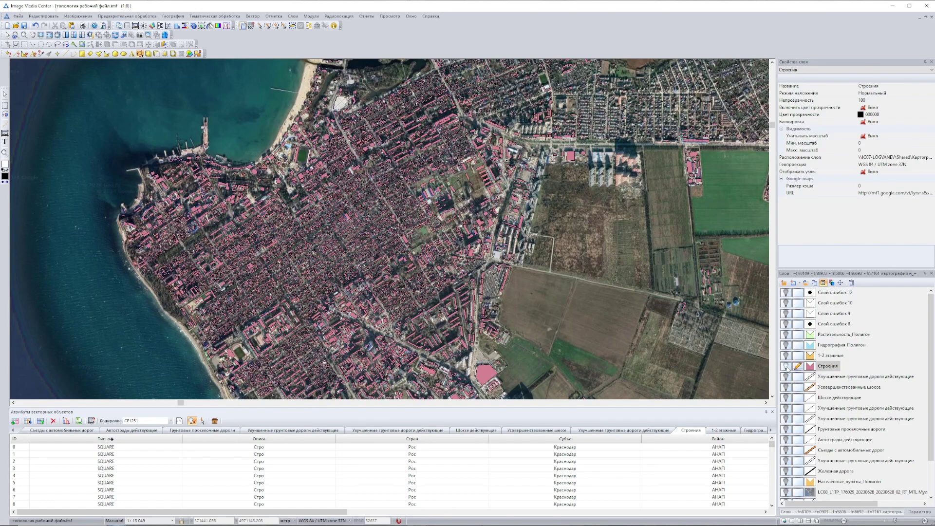
Run a topology check on Строения that filters objects by a minimum area of 15 sq m and adds the result as a new layer.
{"action": "left_click", "coordinate": [253, 16]}
{"action": "mouse_move", "coordinate": [288, 94]}
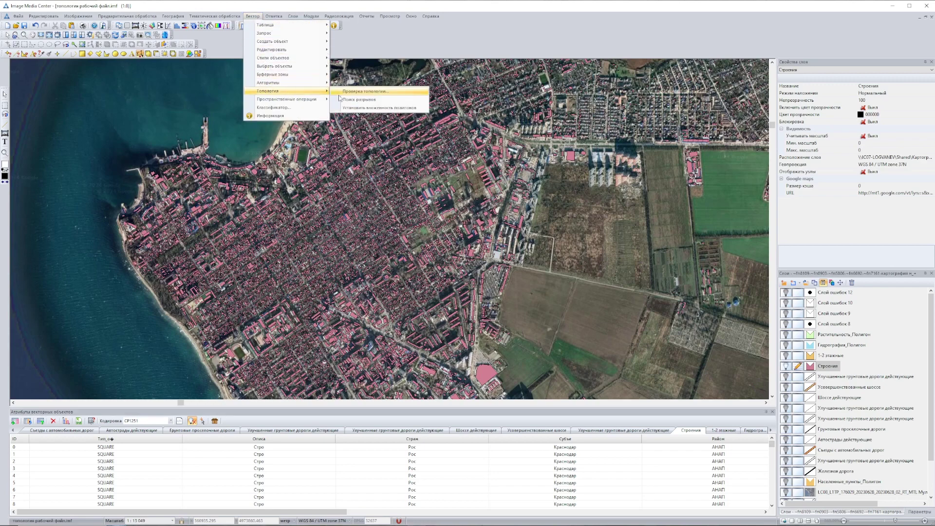
{"action": "left_click", "coordinate": [359, 93]}
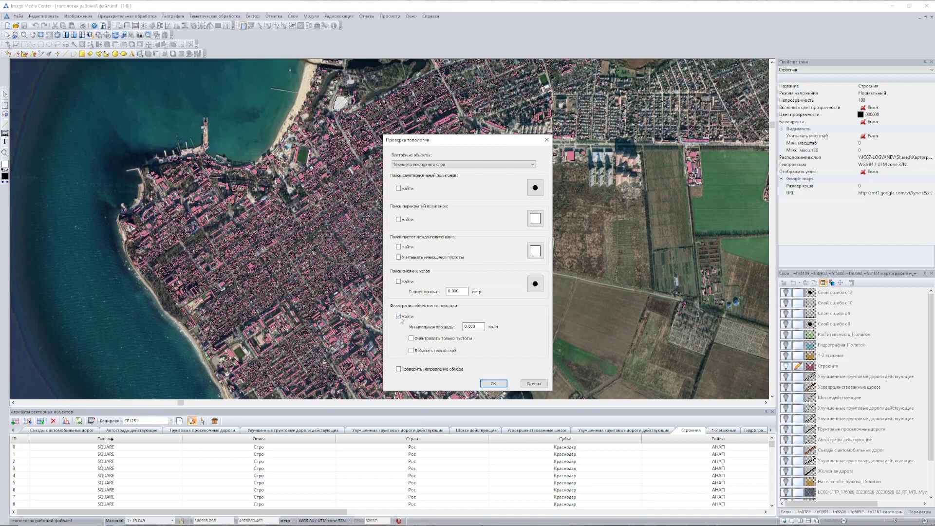
{"action": "type", "text": "15"}
{"action": "left_click", "coordinate": [420, 350]}
{"action": "left_click", "coordinate": [493, 384]}
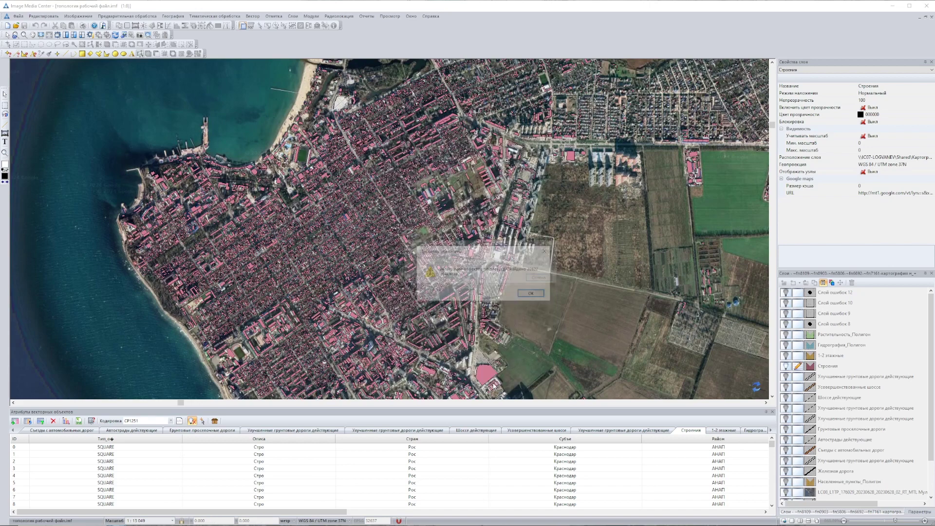
{"action": "left_click", "coordinate": [531, 294]}
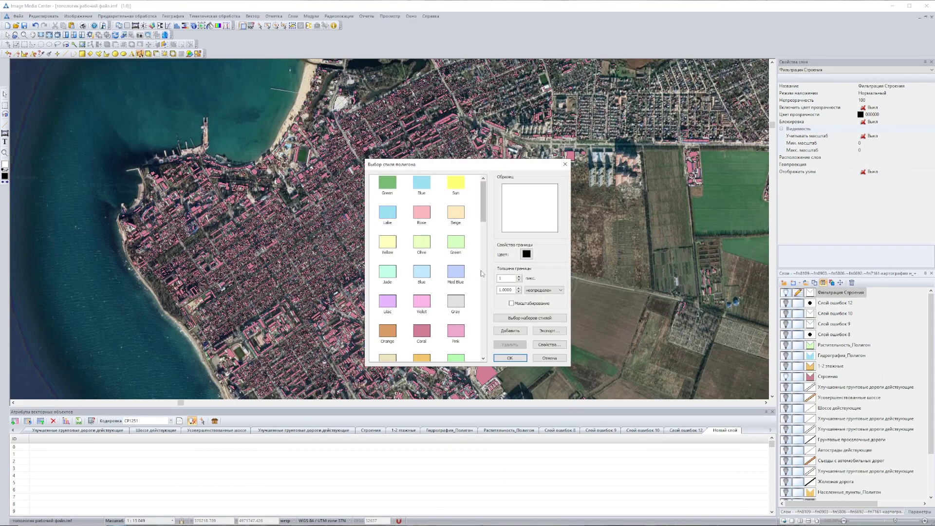
Apply the Med Blue polygon style to the Фильтрация Строения layer.
{"action": "left_click", "coordinate": [456, 271]}
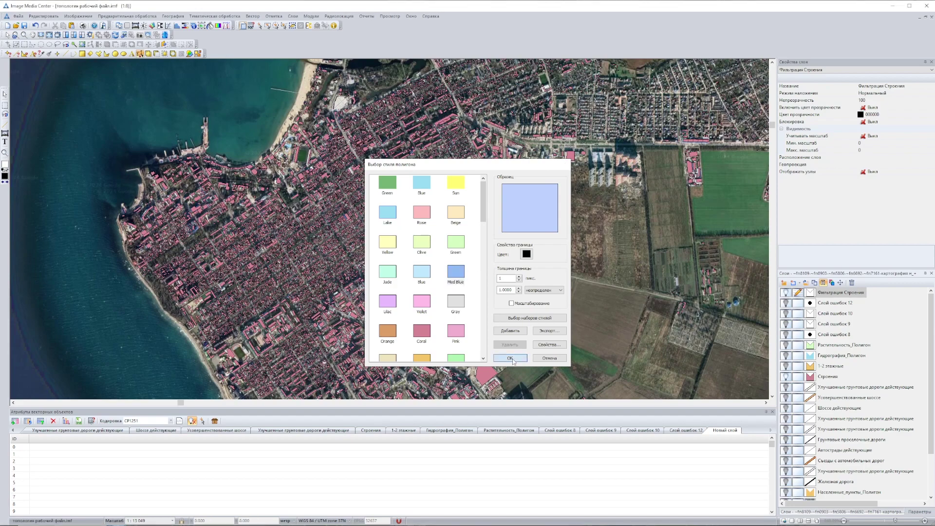
{"action": "left_click", "coordinate": [510, 358]}
{"action": "scroll", "coordinate": [273, 223], "scroll_direction": "up", "scroll_amount": 2}
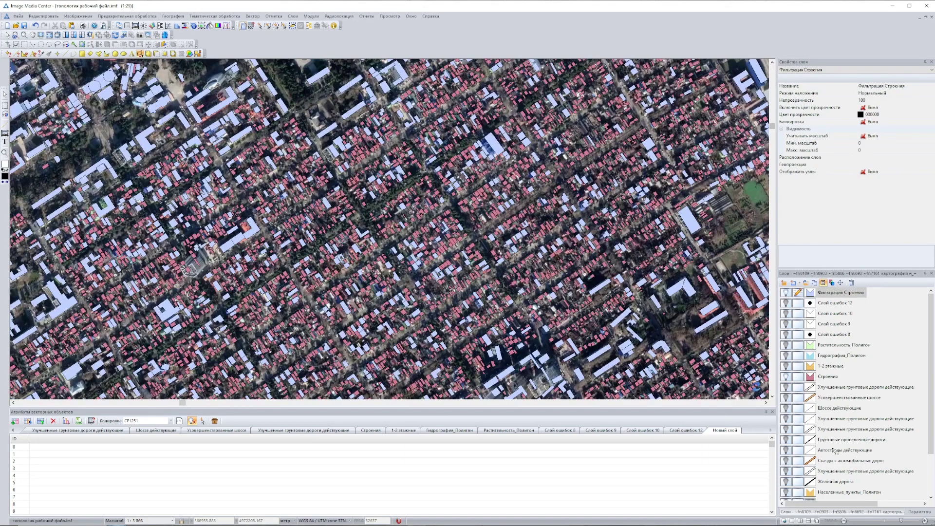
Survey the filtered buildings across the town against the original Строения, temporarily without the Слой Google Maps imagery.
{"action": "scroll", "coordinate": [836, 451], "scroll_direction": "down", "scroll_amount": 3}
{"action": "left_click", "coordinate": [786, 492]}
{"action": "scroll", "coordinate": [517, 253], "scroll_direction": "down", "scroll_amount": 2}
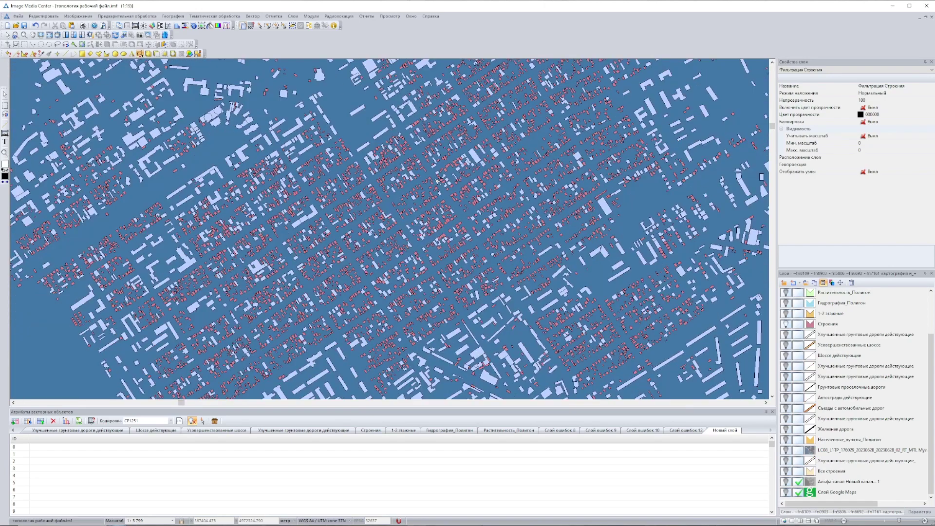
{"action": "left_click", "coordinate": [774, 62]}
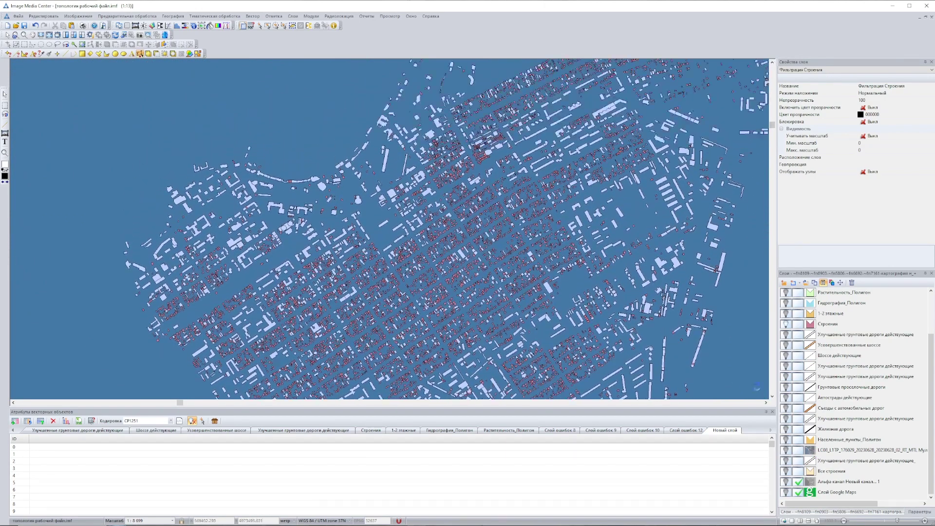
{"action": "left_click", "coordinate": [786, 492]}
{"action": "left_click", "coordinate": [787, 491]}
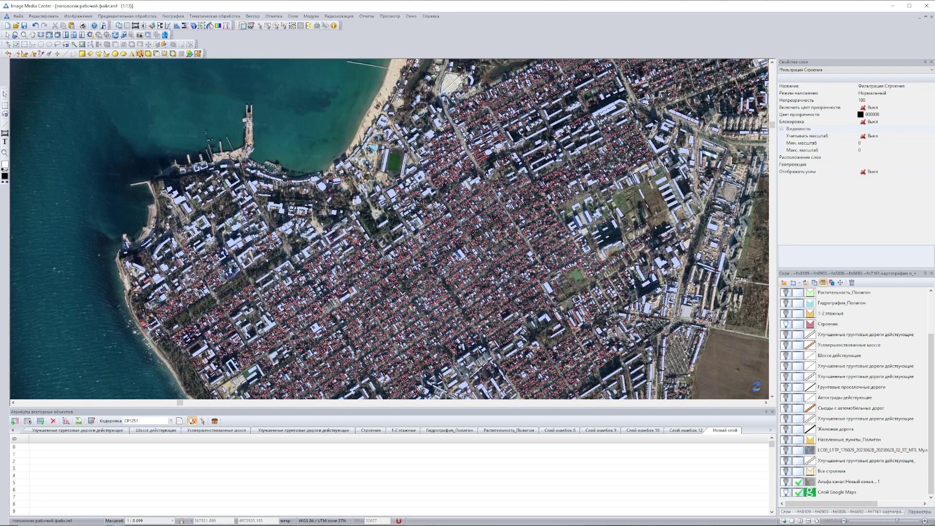
Review the Проверить направление обхода option in the topology check settings without running the check.
{"action": "left_click", "coordinate": [253, 16]}
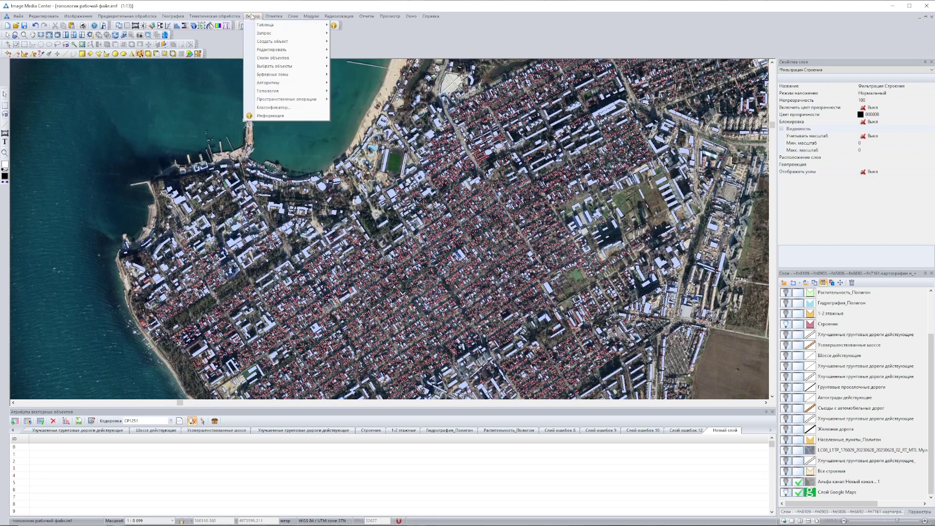
{"action": "mouse_move", "coordinate": [287, 91]}
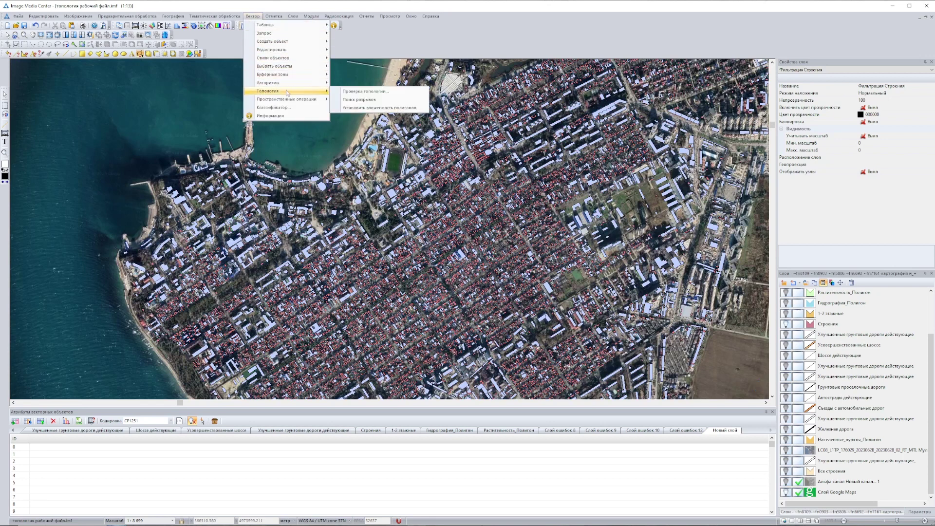
{"action": "left_click", "coordinate": [355, 91]}
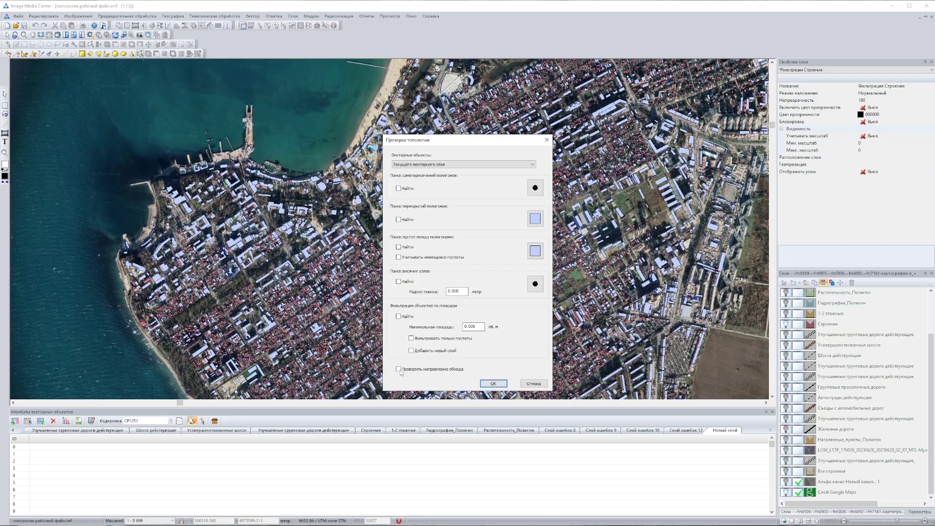
{"action": "left_click", "coordinate": [547, 143]}
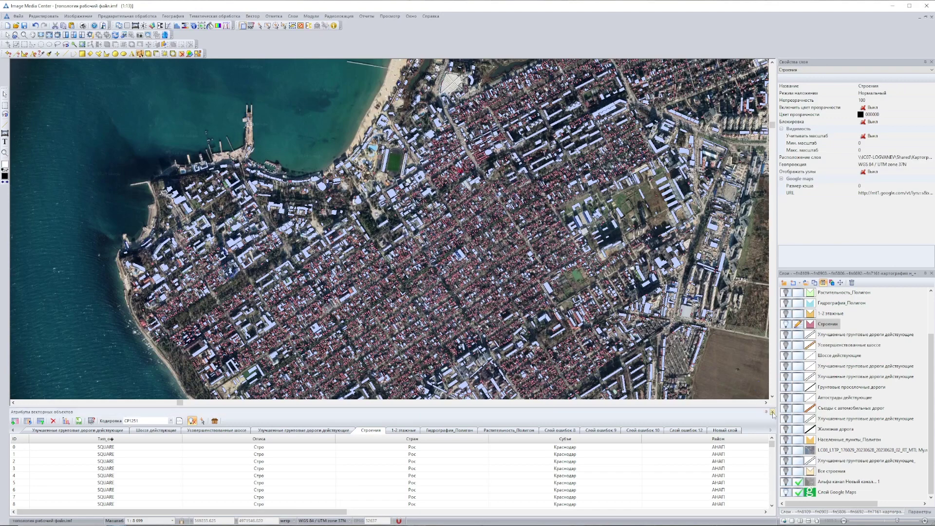
With Строения active, close the attribute table and locate the Установить вложенность полигонов topology command.
{"action": "left_click", "coordinate": [772, 413]}
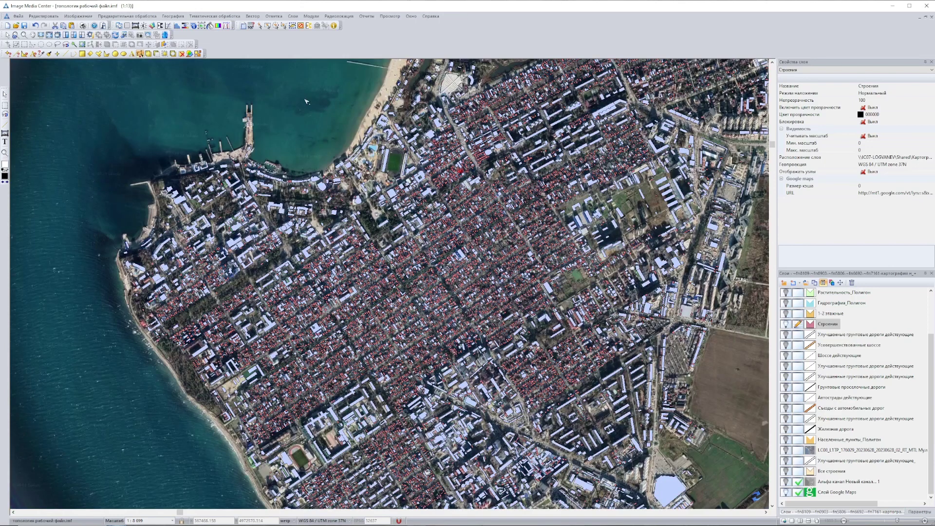
{"action": "left_click", "coordinate": [252, 16]}
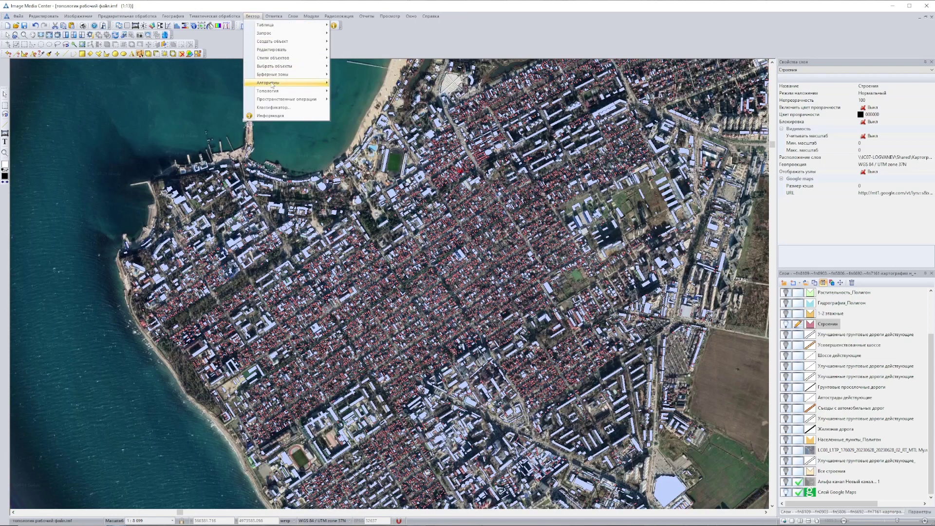
{"action": "mouse_move", "coordinate": [273, 91]}
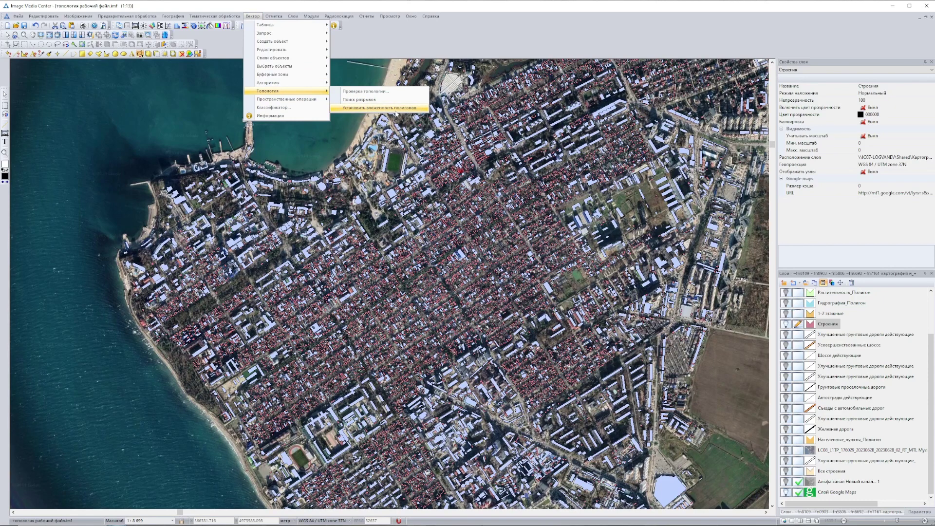
{"action": "left_click", "coordinate": [421, 132]}
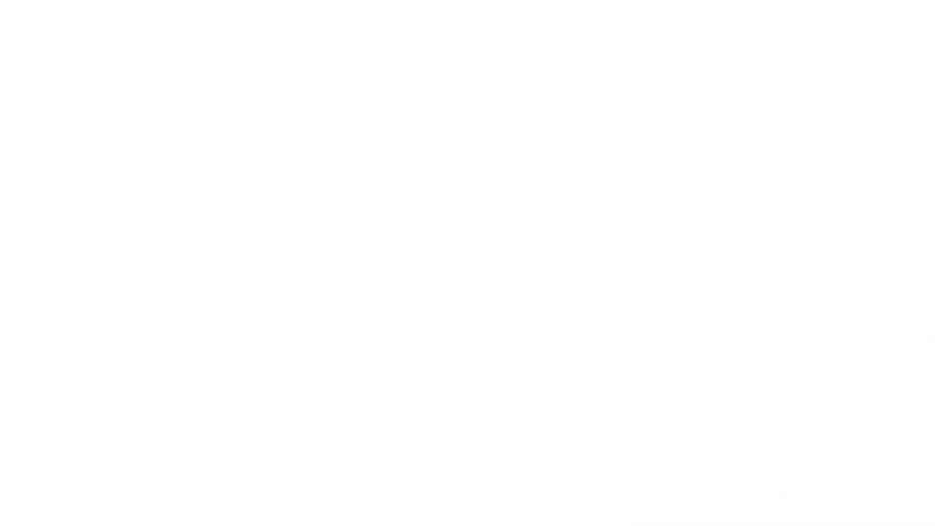